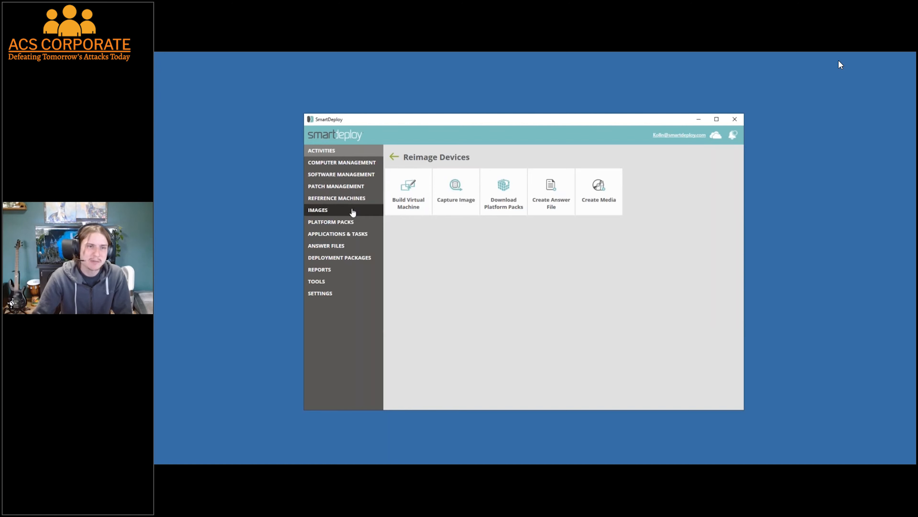
# Review the lists of images, platform packs and answer files, alternating with the Reimage Devices activities.
pyautogui.click(350, 210)
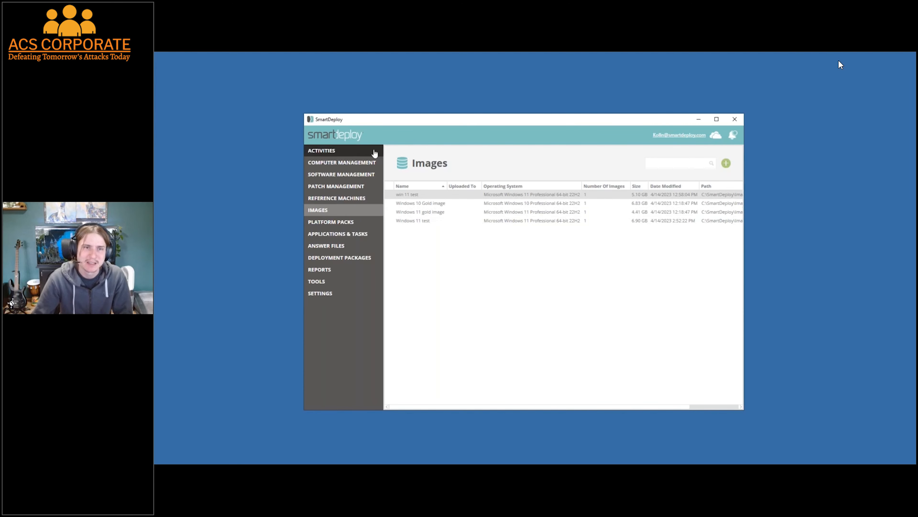
pyautogui.click(362, 153)
pyautogui.click(484, 186)
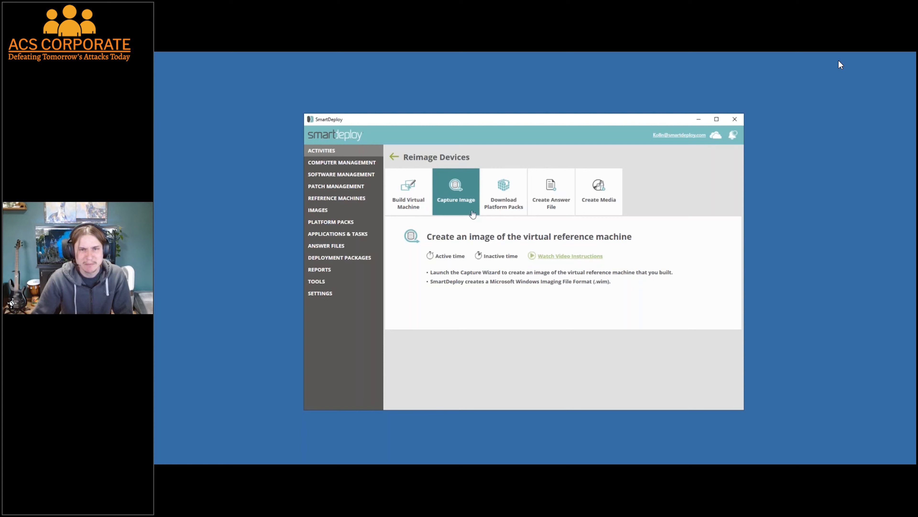
pyautogui.click(348, 222)
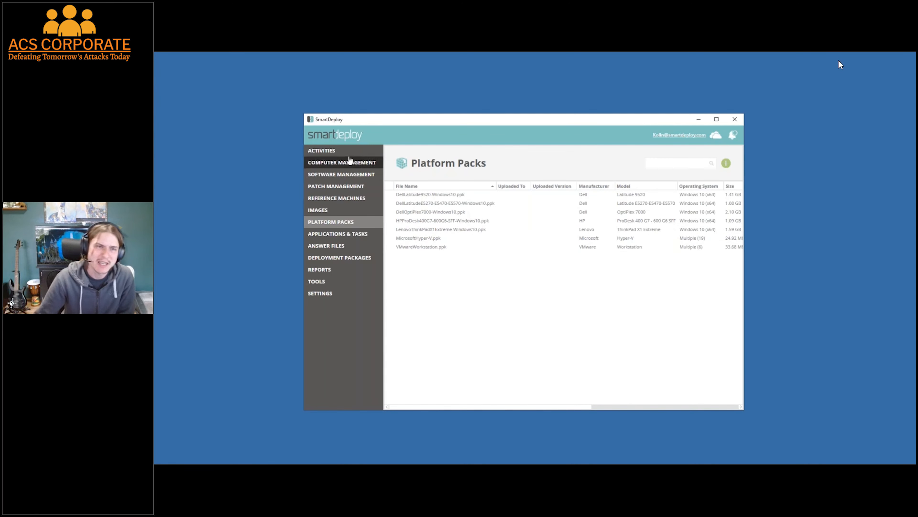
pyautogui.click(324, 150)
pyautogui.click(490, 196)
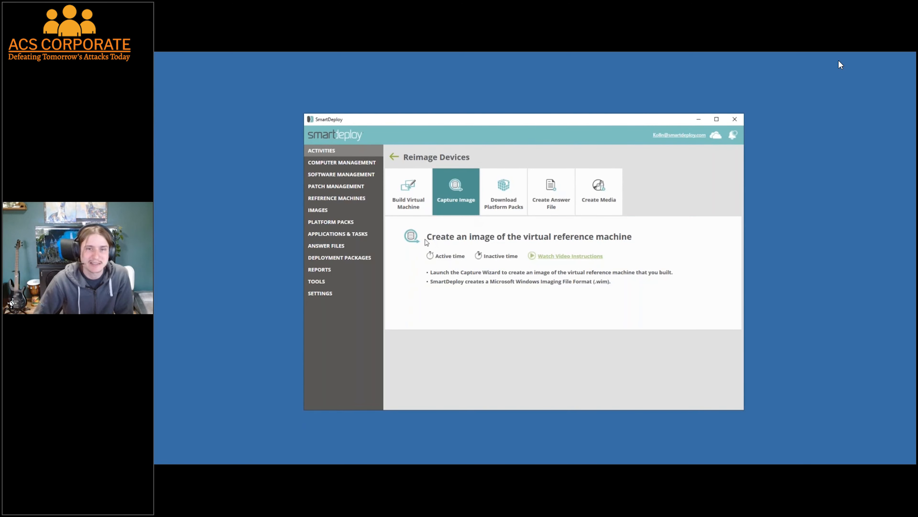
pyautogui.click(358, 247)
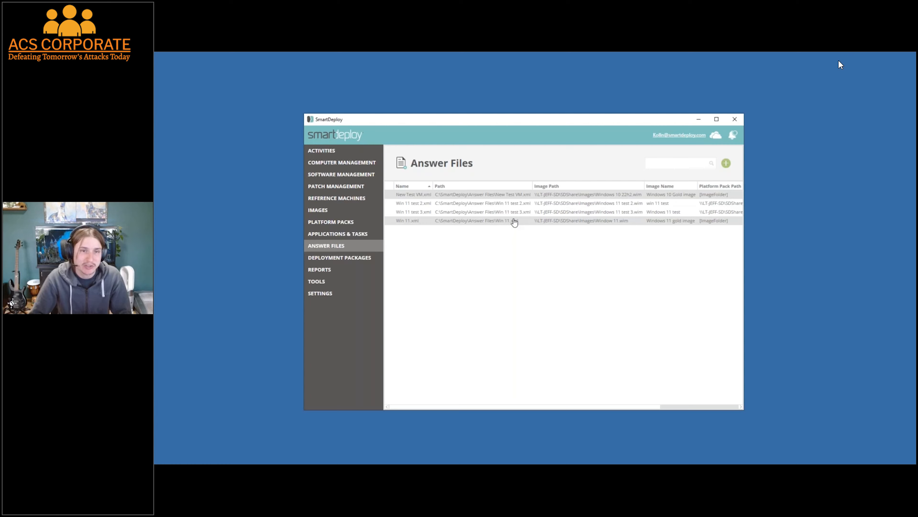
# Start the Create Media wizard from the Reimage Devices activities and advance to the task selection.
pyautogui.click(352, 151)
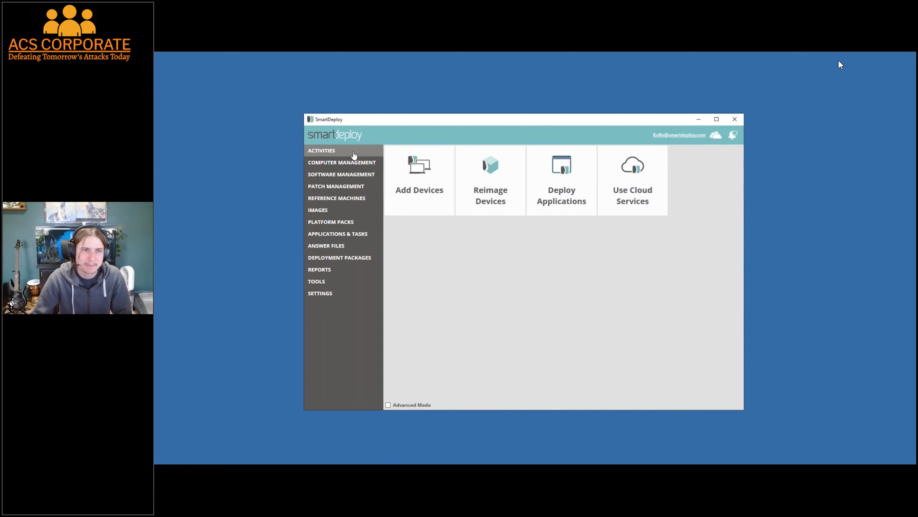
pyautogui.click(473, 177)
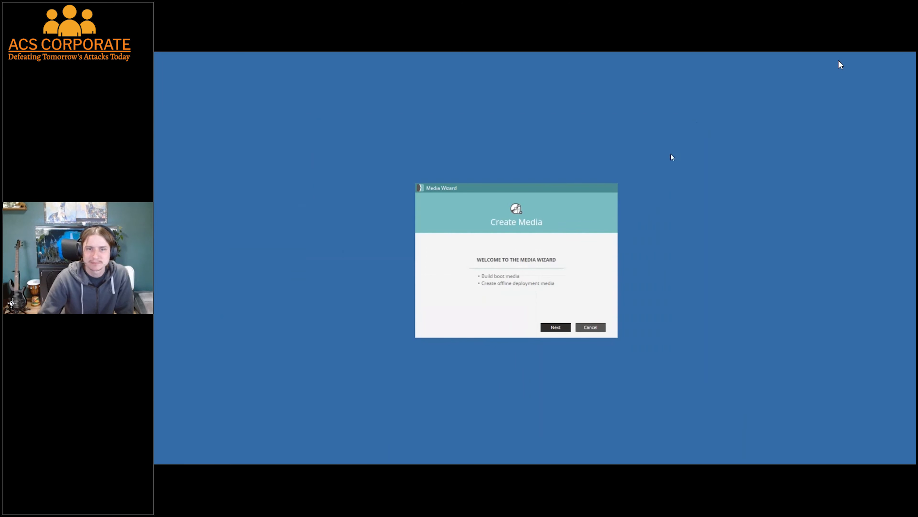
pyautogui.click(555, 330)
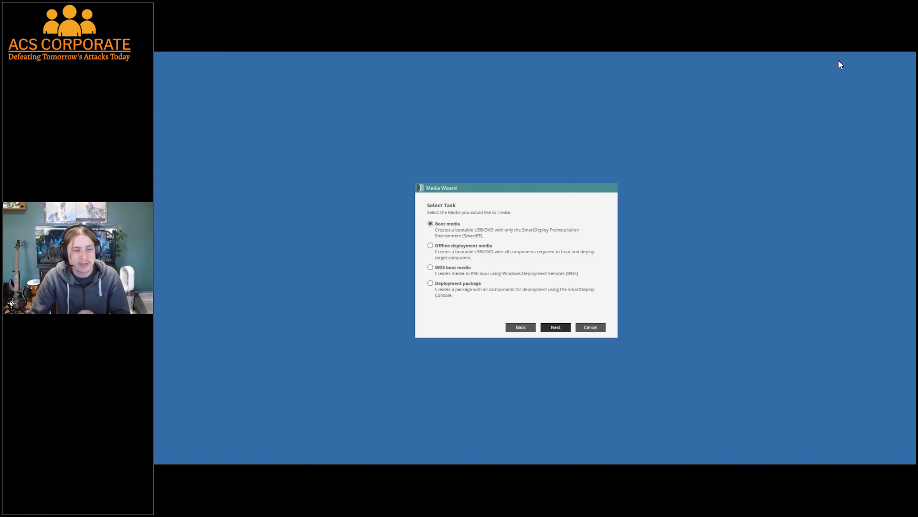
# View the All Computers group in Computer Management and return to the Media Wizard.
pyautogui.click(305, 469)
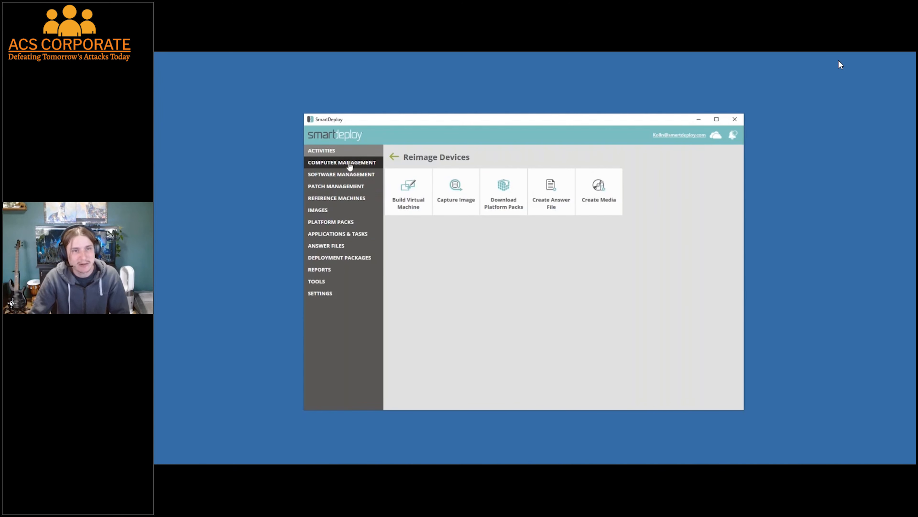
pyautogui.click(349, 166)
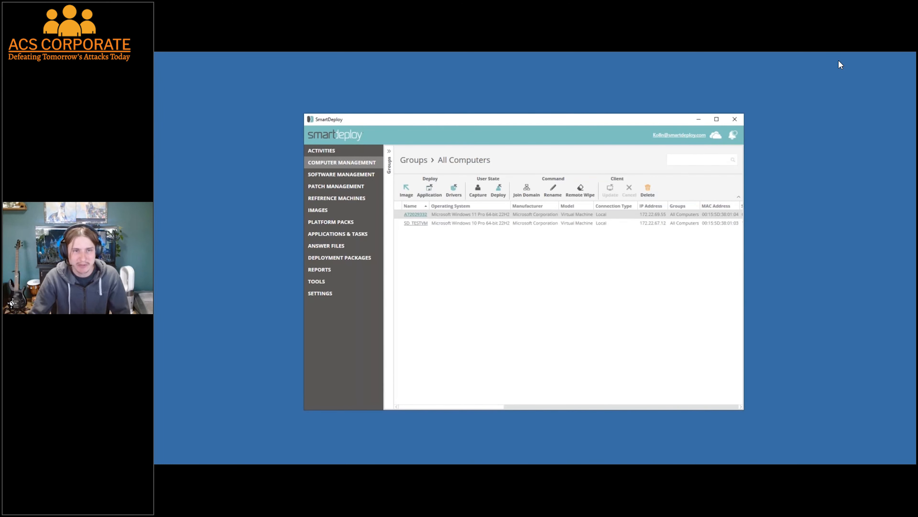
pyautogui.click(318, 469)
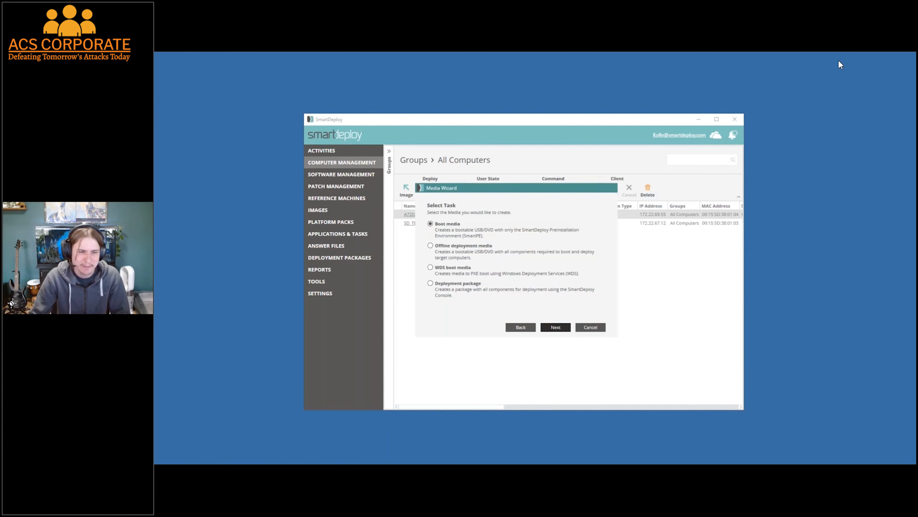
pyautogui.click(696, 121)
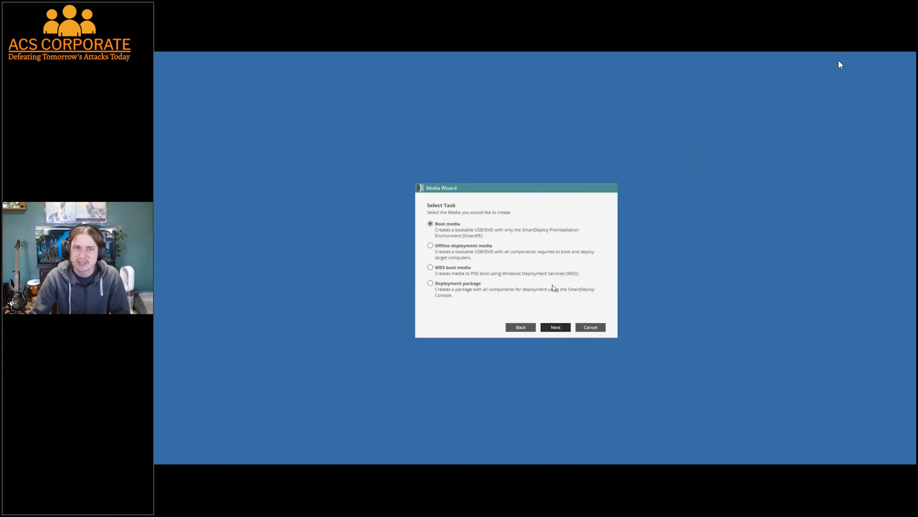
# Keep Boot media as the task, include all platform packs, and select the New Test VM.xml answer file.
pyautogui.click(557, 329)
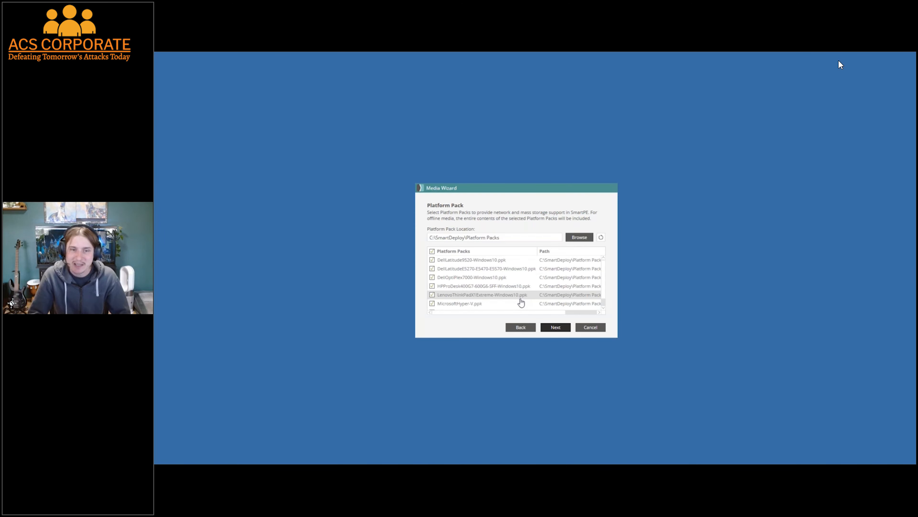
pyautogui.click(556, 327)
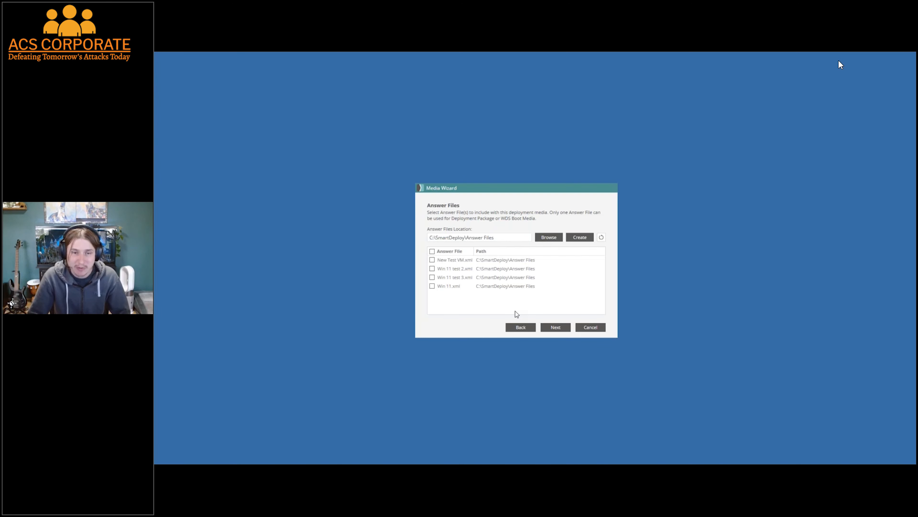
pyautogui.click(432, 260)
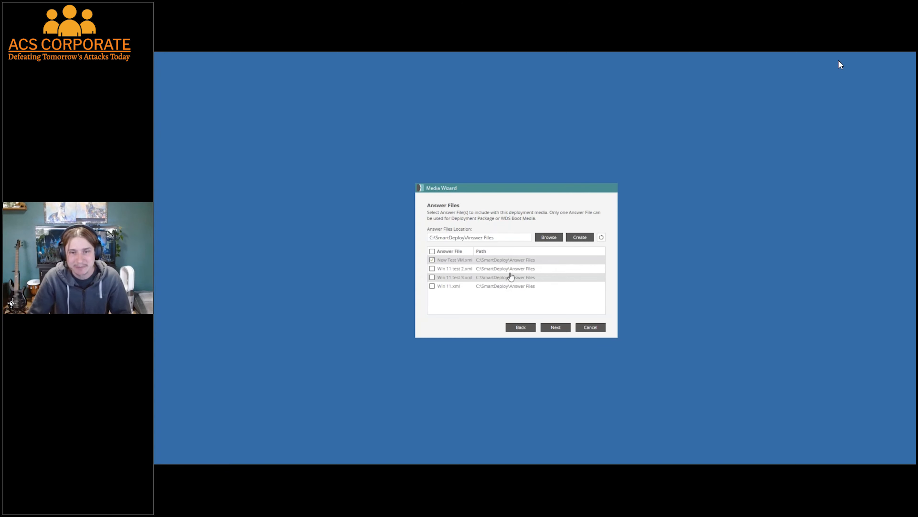
pyautogui.click(564, 327)
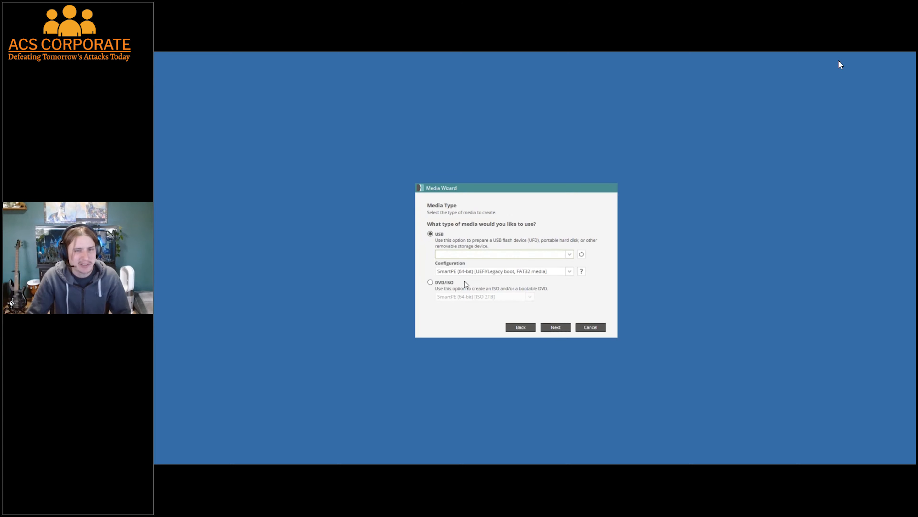
# Choose DVD/ISO media with SmartDeploy as the ISO file in the Media folder, and cancel the wizard before creating it.
pyautogui.click(443, 285)
pyautogui.click(556, 327)
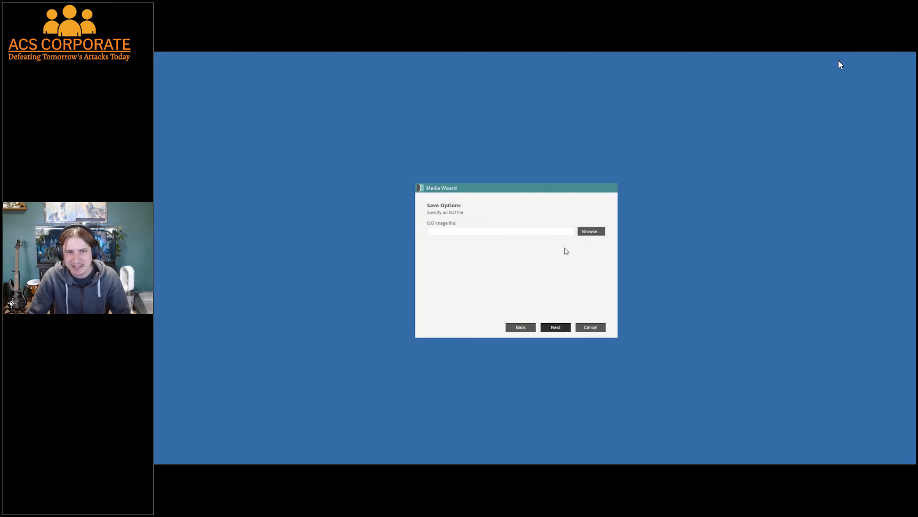
pyautogui.click(590, 234)
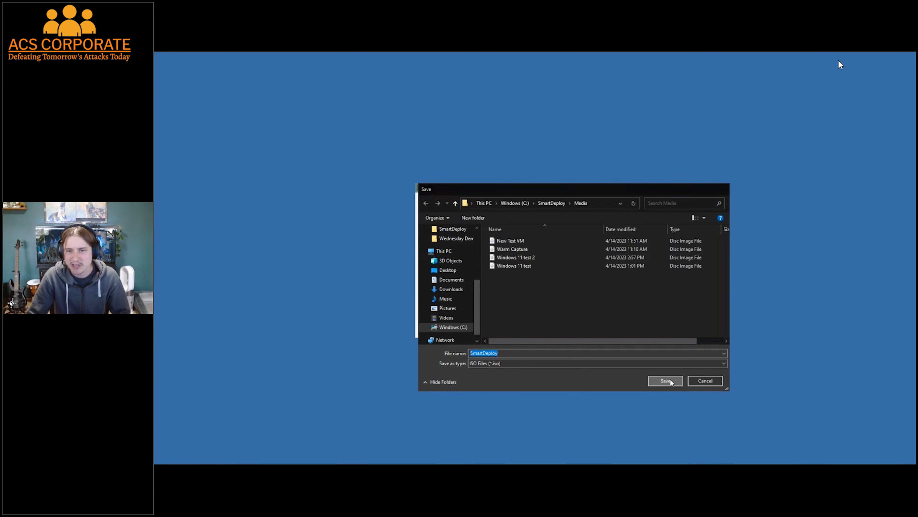
pyautogui.click(673, 381)
pyautogui.click(557, 327)
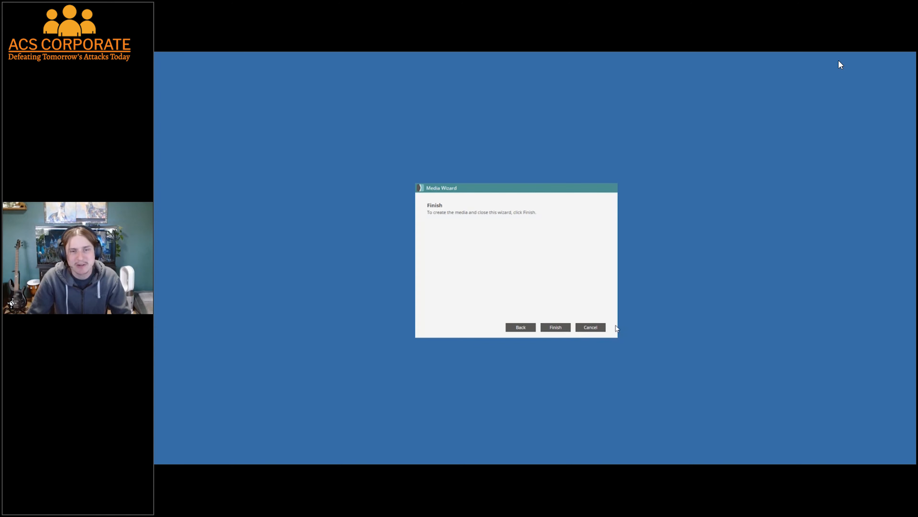
pyautogui.click(596, 328)
pyautogui.click(535, 279)
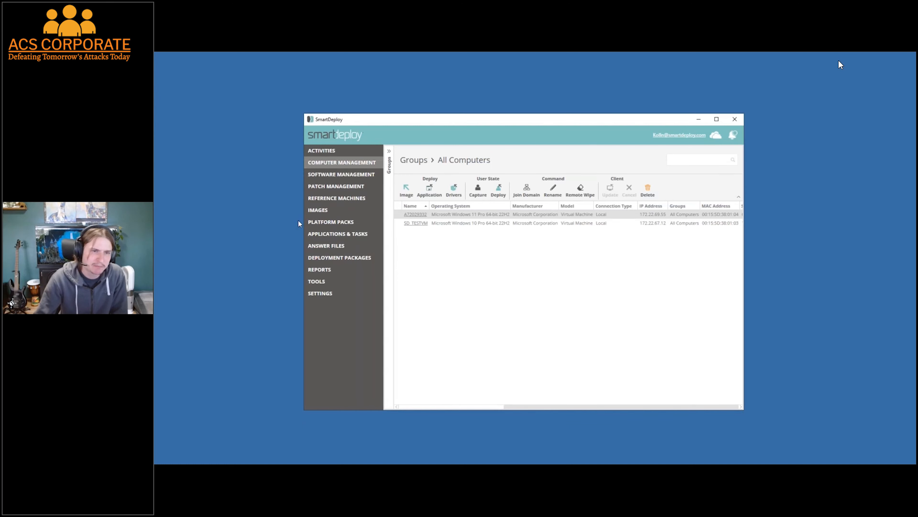
# Look through the images, platform packs, application packs and computer groups.
pyautogui.click(326, 211)
pyautogui.click(344, 226)
pyautogui.click(349, 234)
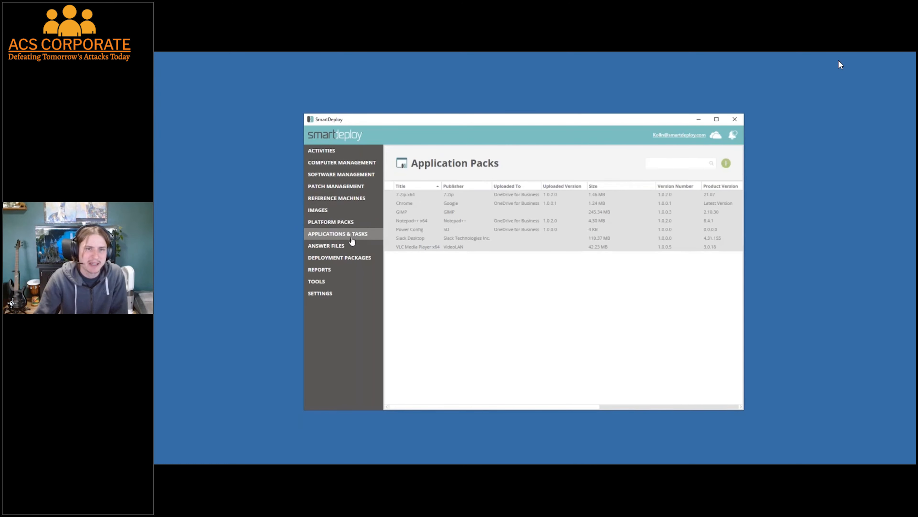
pyautogui.click(347, 163)
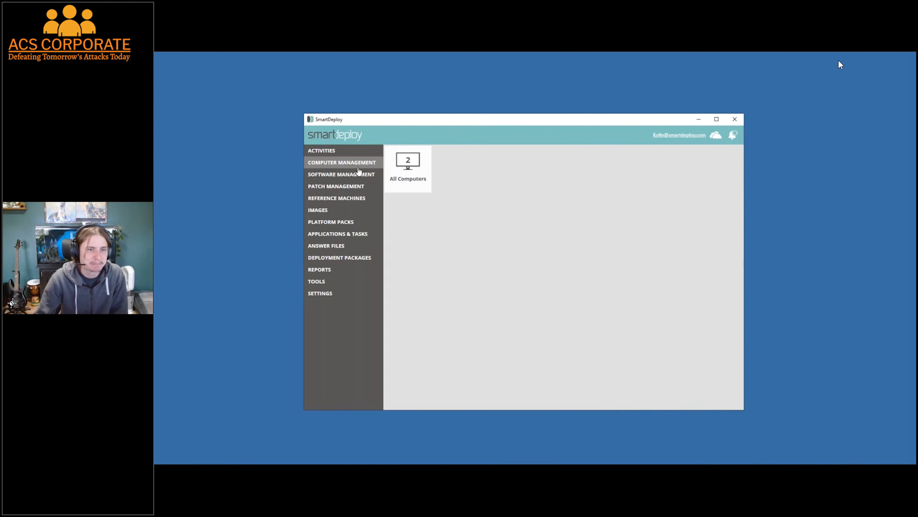
# Browse the application packs available for download and close the list without downloading any.
pyautogui.click(353, 235)
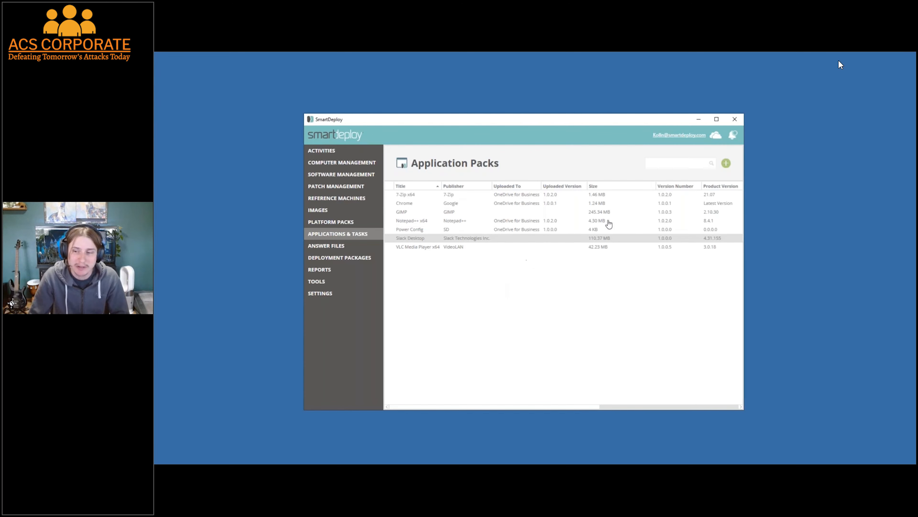
pyautogui.click(726, 163)
pyautogui.click(695, 194)
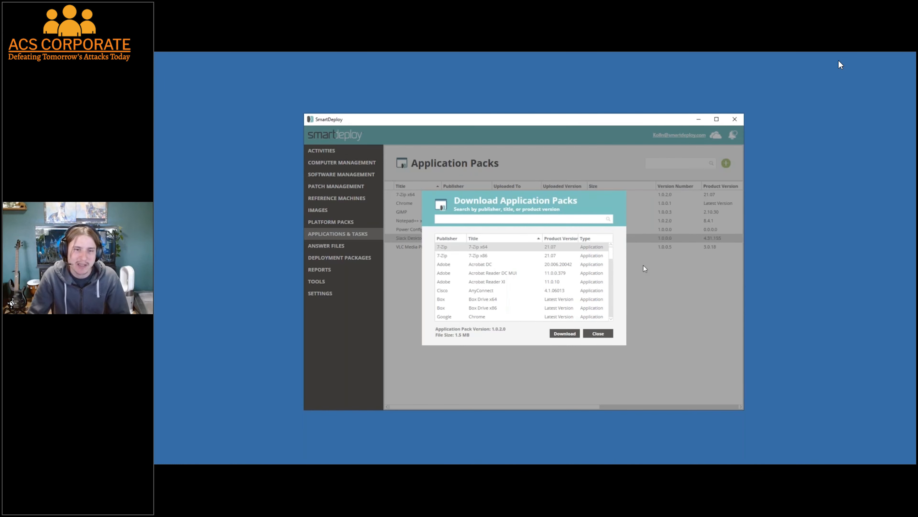
pyautogui.scroll(-10, 524, 289)
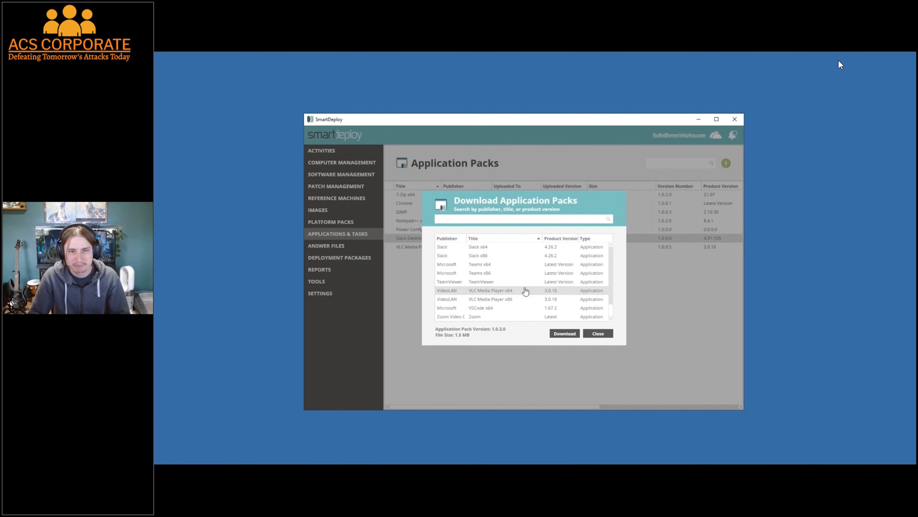
pyautogui.click(603, 334)
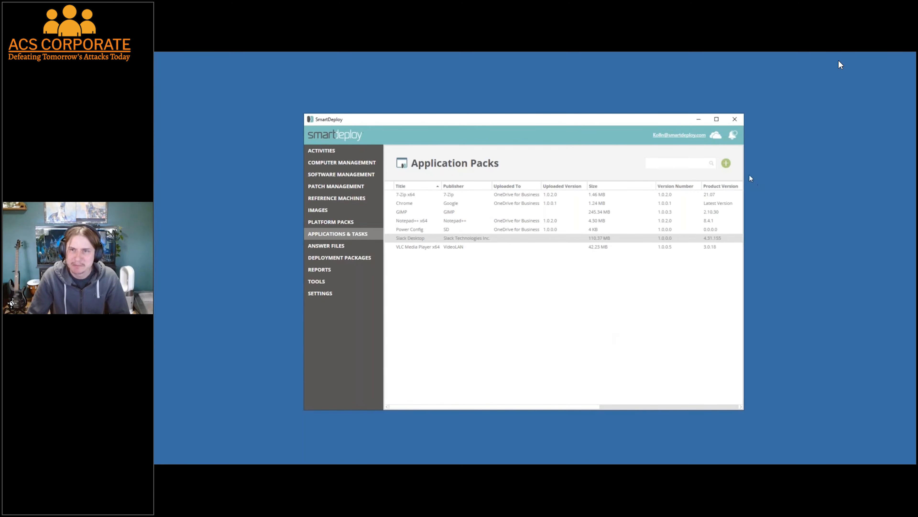
# Start creating a new standard application pack and advance the wizard to the installation files.
pyautogui.click(726, 163)
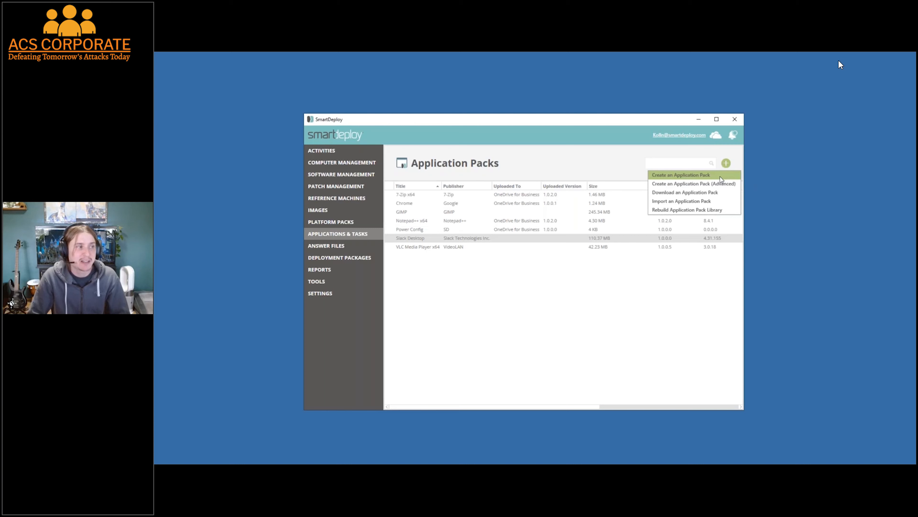
pyautogui.click(721, 176)
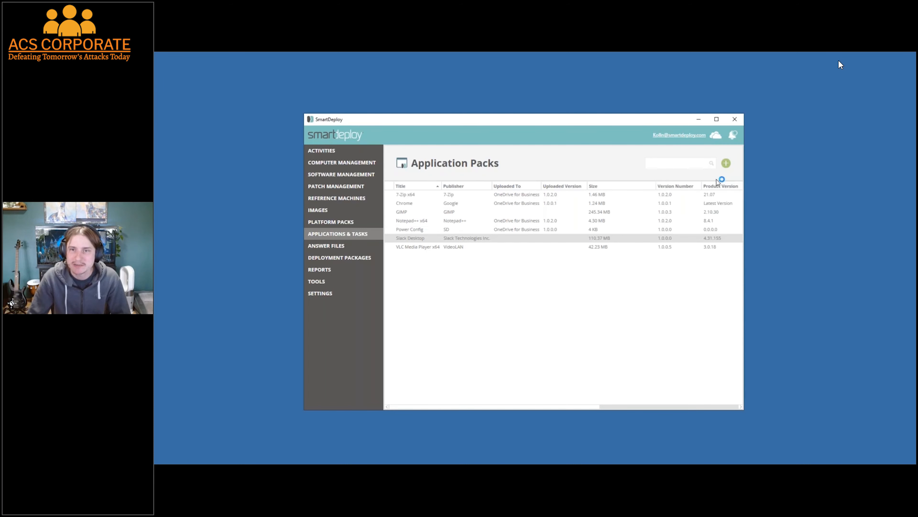
pyautogui.click(727, 164)
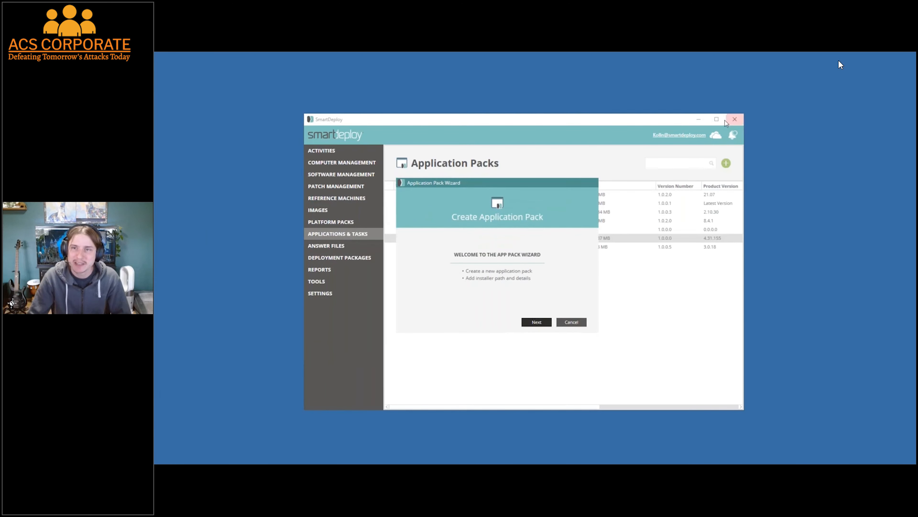
pyautogui.click(698, 120)
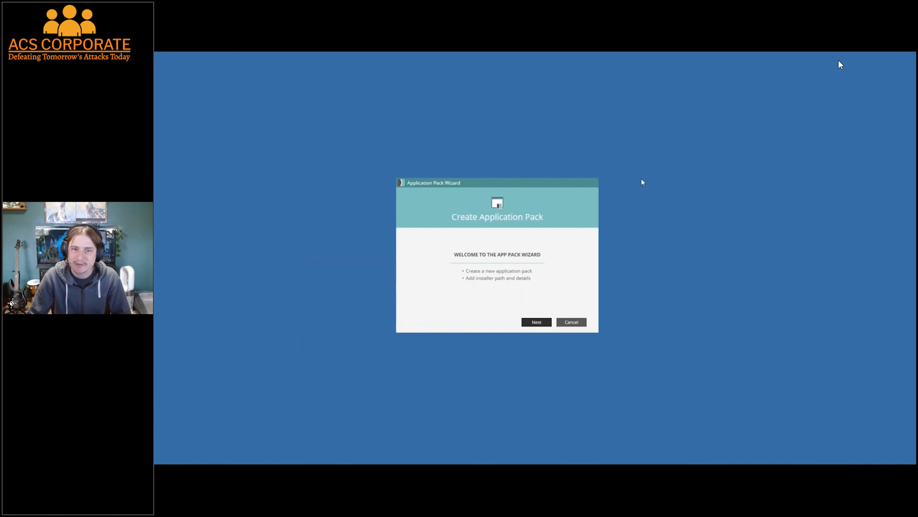
pyautogui.click(533, 323)
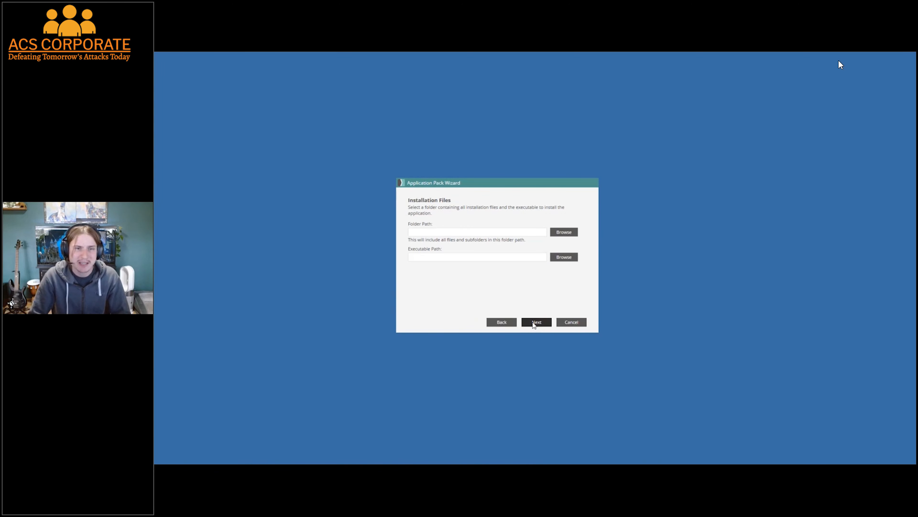
# Set the installation folder path to C:\SmartDeploy\Application Files\Slack.
pyautogui.click(556, 234)
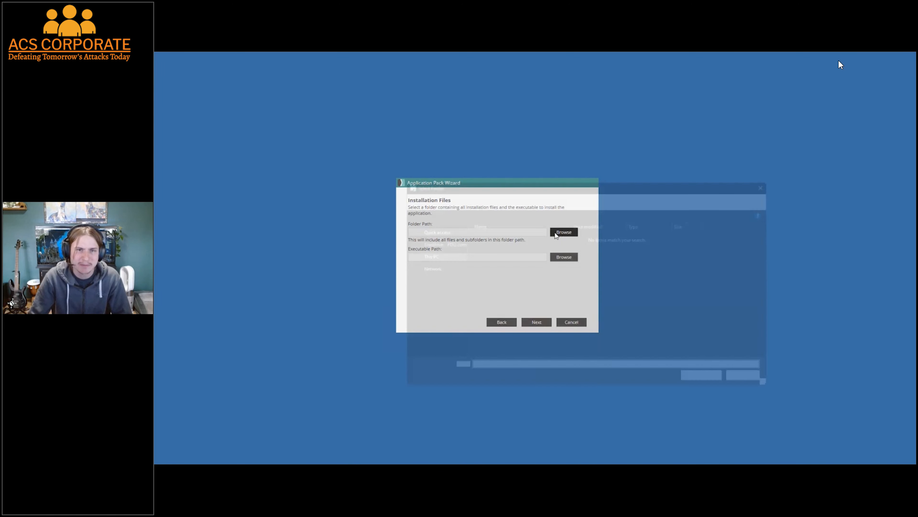
pyautogui.click(541, 198)
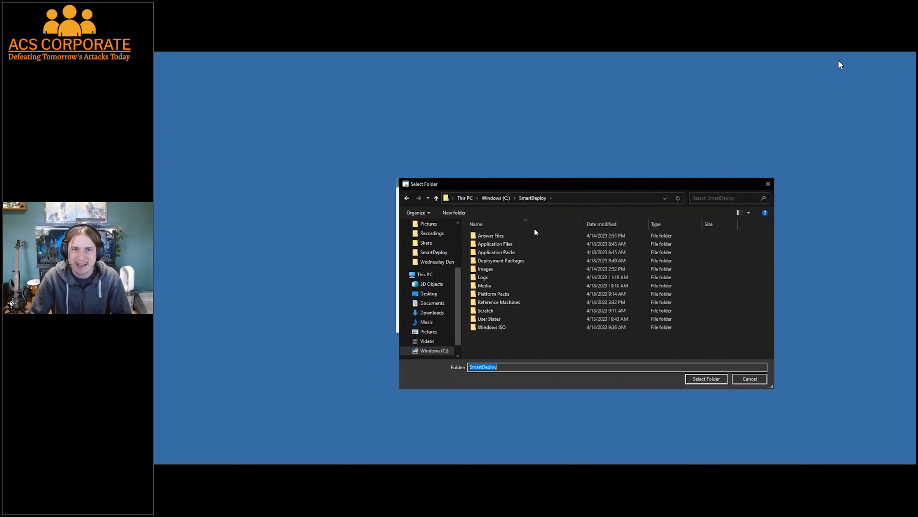
pyautogui.doubleClick(511, 246)
pyautogui.click(509, 244)
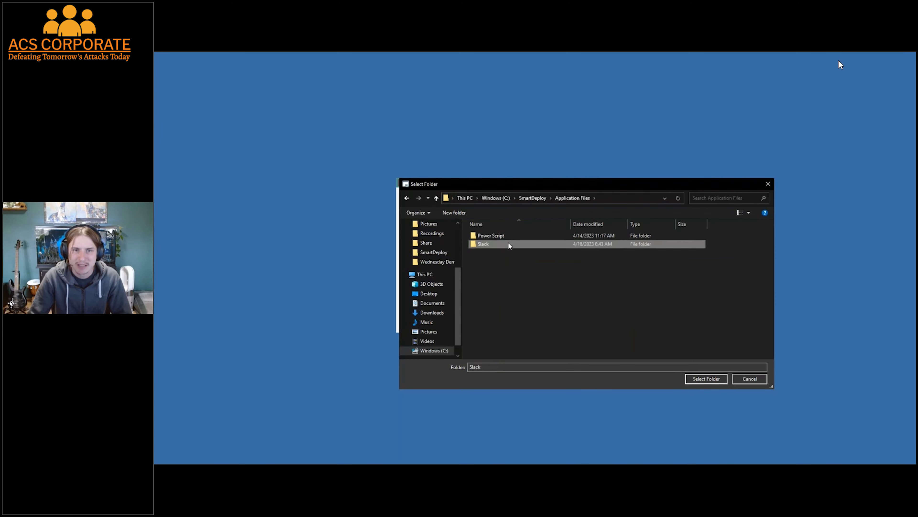
pyautogui.doubleClick(509, 243)
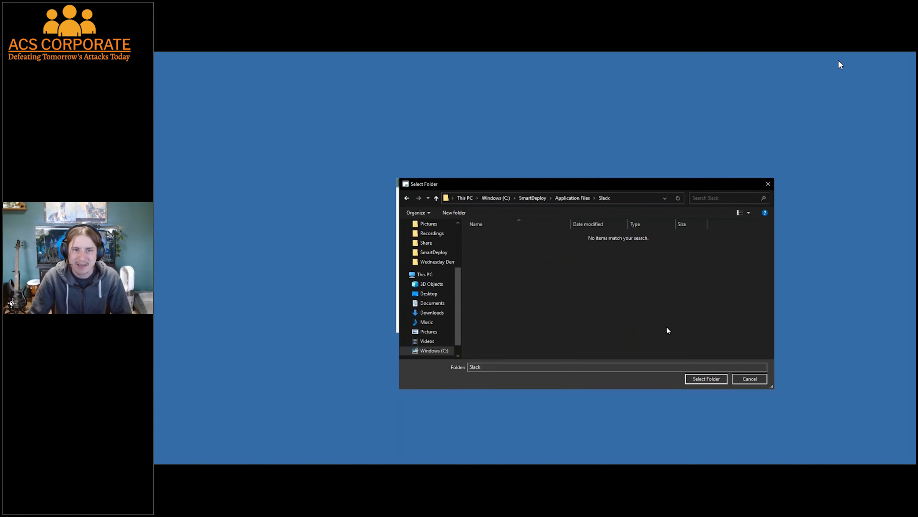
pyautogui.click(707, 379)
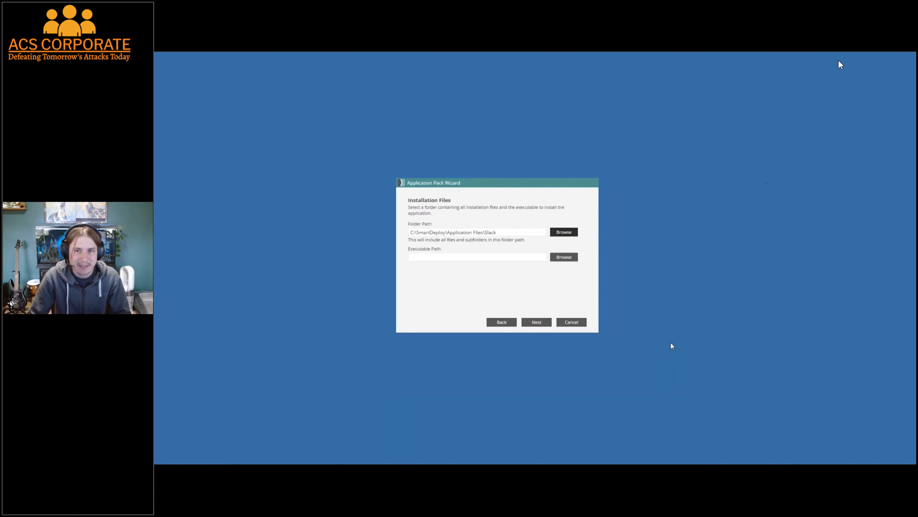
# Choose SlackSetup as the pack's executable and accept the Slack Desktop application pack details.
pyautogui.click(563, 257)
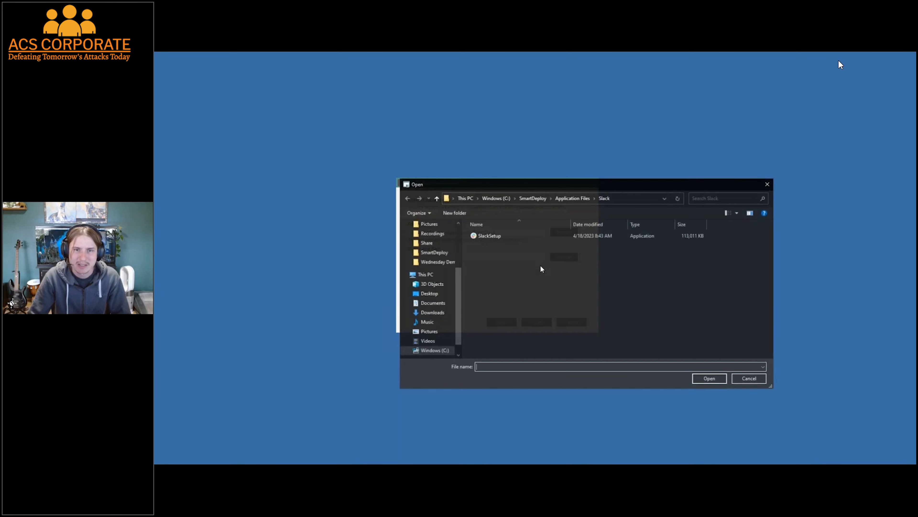
pyautogui.click(538, 238)
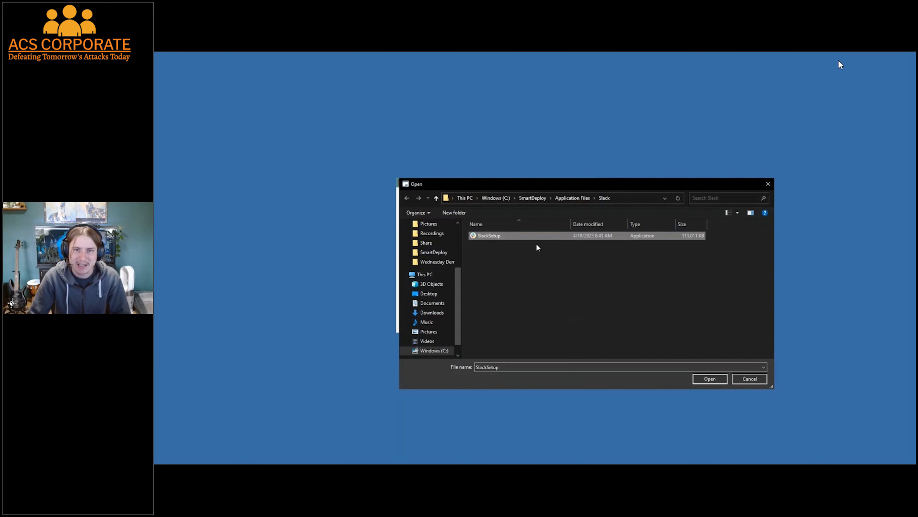
pyautogui.click(710, 379)
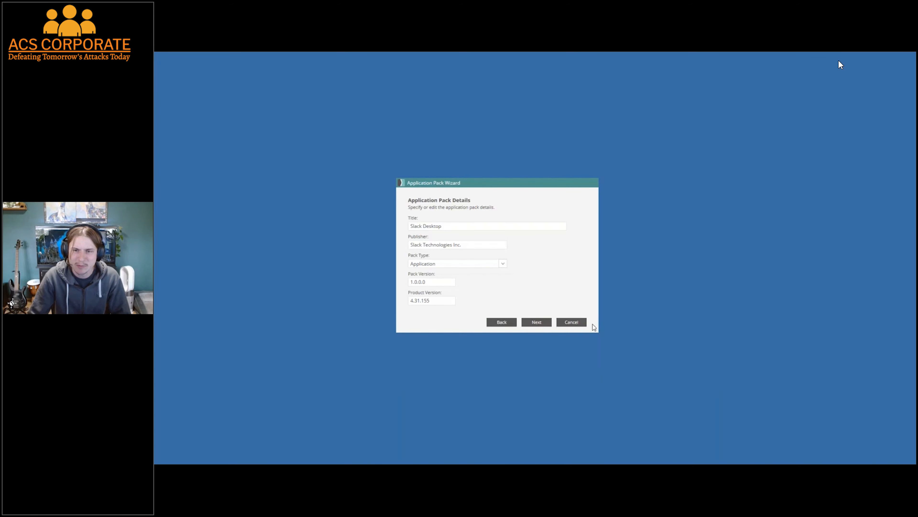
pyautogui.click(539, 323)
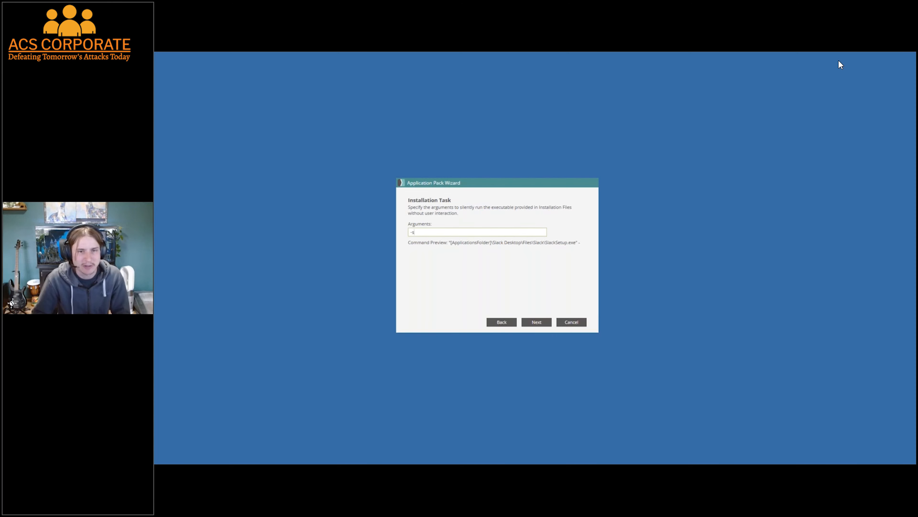
# Set the silent install argument to -s, keeping the installation detection with version check, and advance past the summary.
pyautogui.click(536, 322)
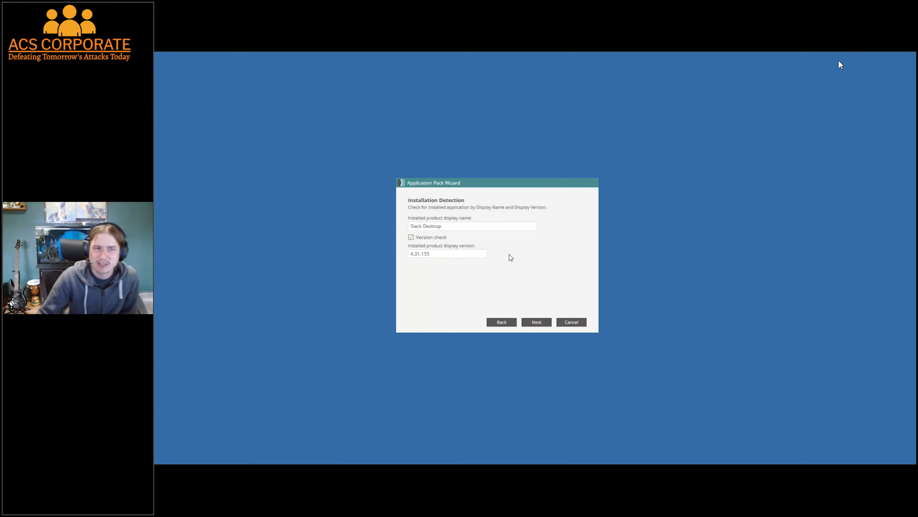
pyautogui.click(546, 323)
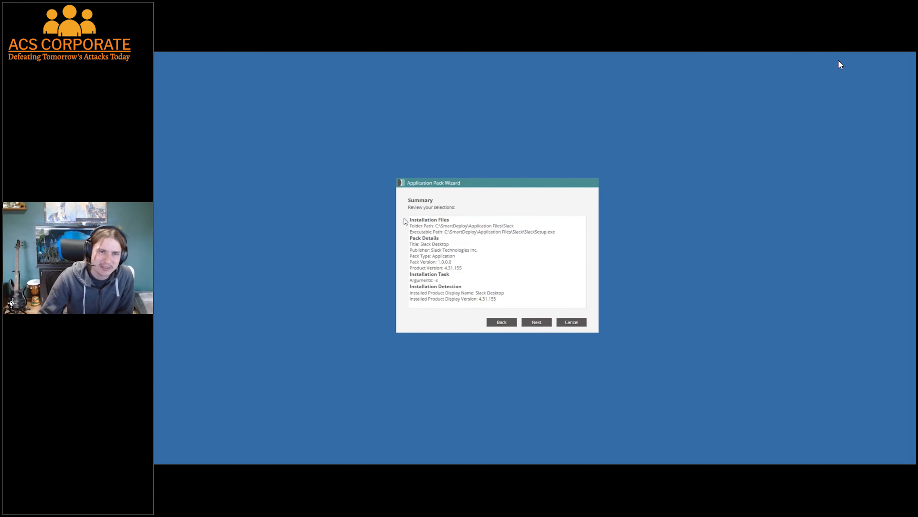
pyautogui.click(537, 323)
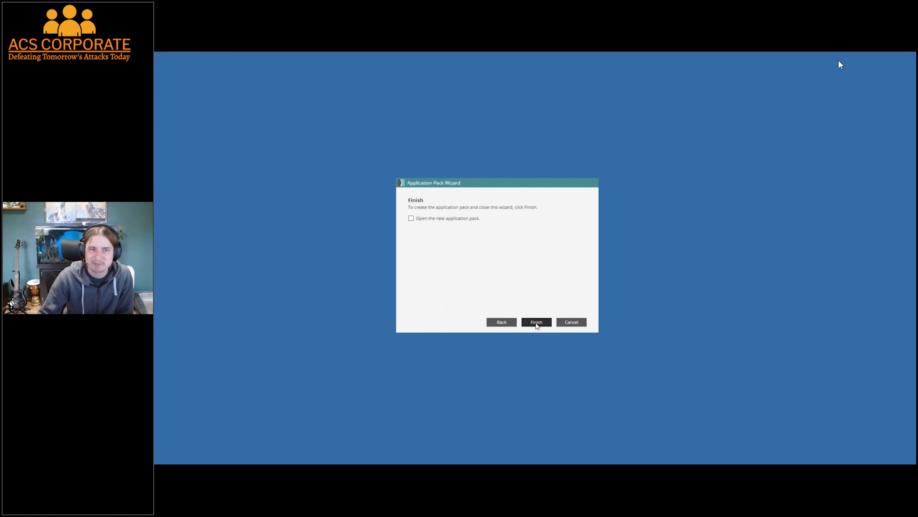
# Proceed to saving the Slack application pack, and cancel both the save and the wizard.
pyautogui.click(536, 323)
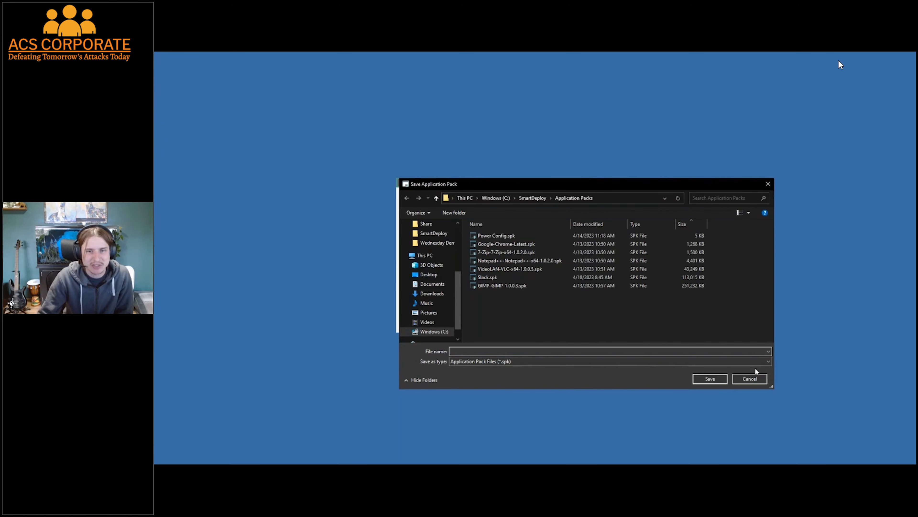
pyautogui.click(758, 379)
pyautogui.click(566, 326)
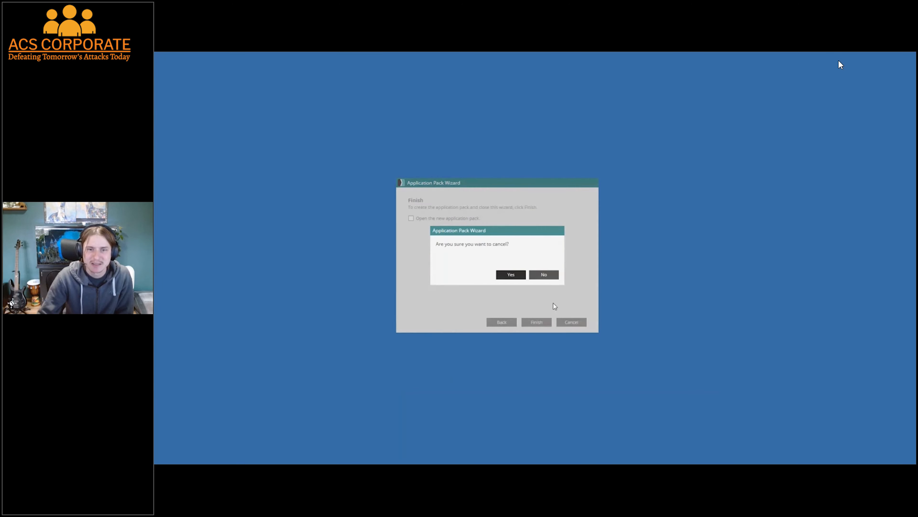
pyautogui.click(515, 275)
pyautogui.click(327, 456)
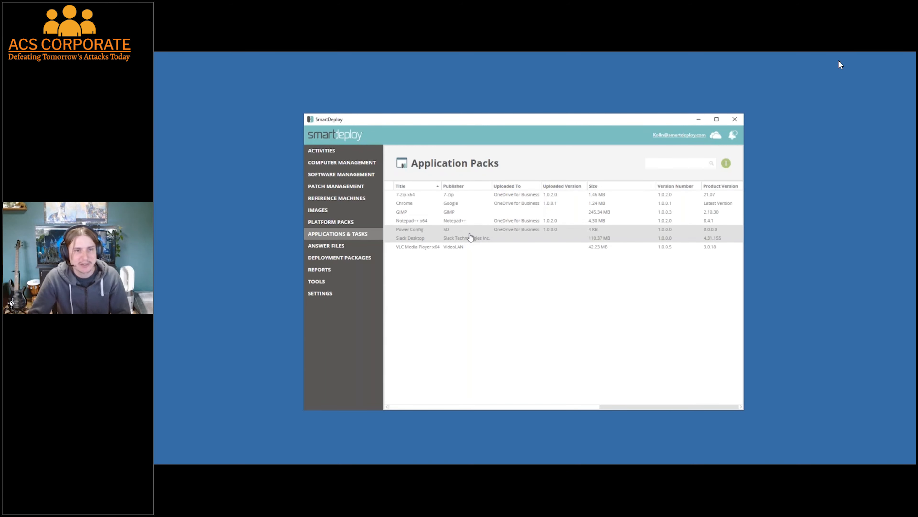
# Open the 7-Zip x64 application pack for editing and expand its tasks and files.
pyautogui.rightClick(428, 196)
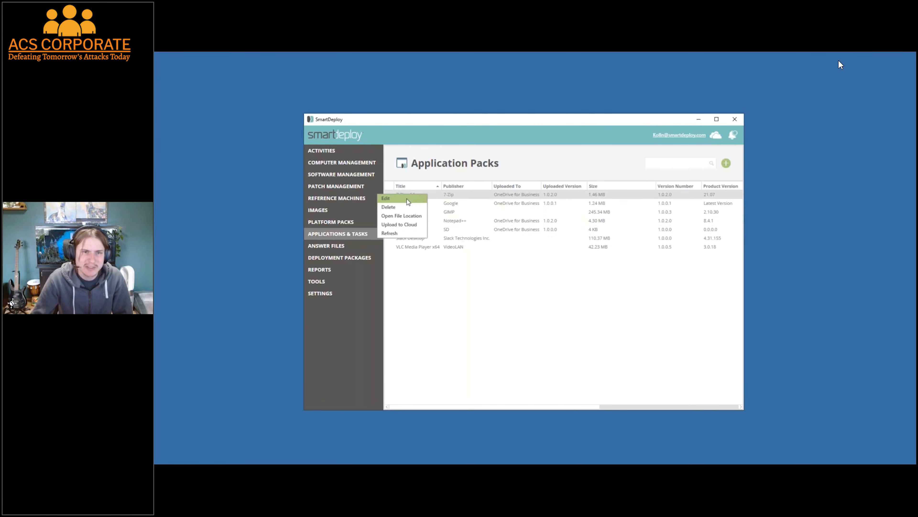
pyautogui.click(408, 199)
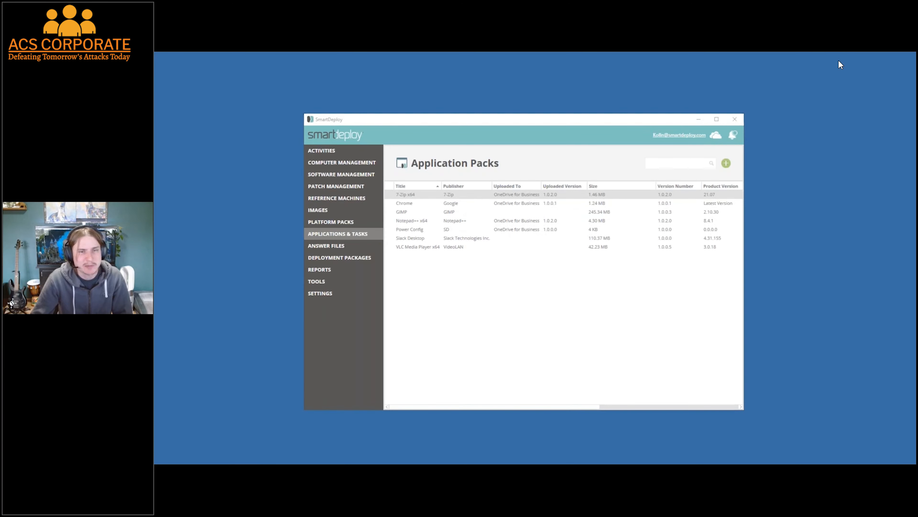
pyautogui.moveTo(176, 211); pyautogui.dragTo(577, 128)
pyautogui.click(255, 150)
pyautogui.click(263, 159)
pyautogui.click(263, 176)
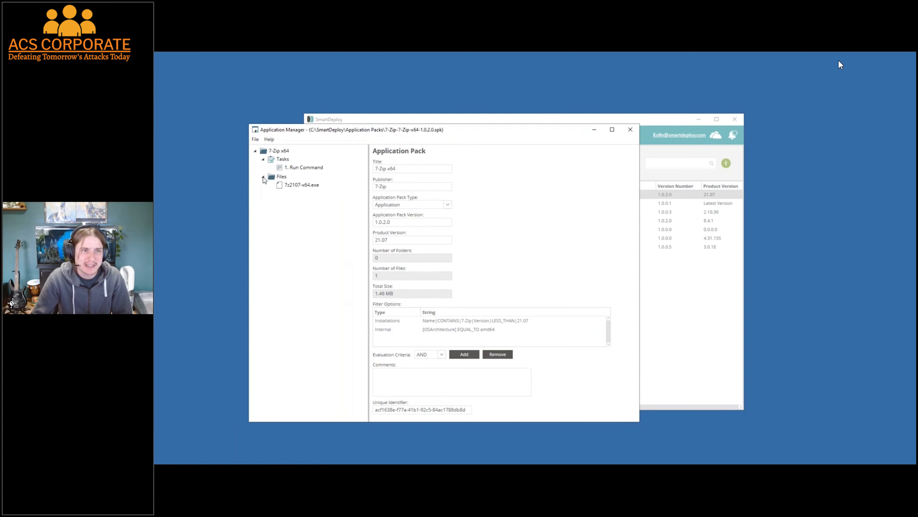
# Examine the pack's 7z2107-x64.exe file, Run Command task and available task types, and close the pack without changes.
pyautogui.click(310, 185)
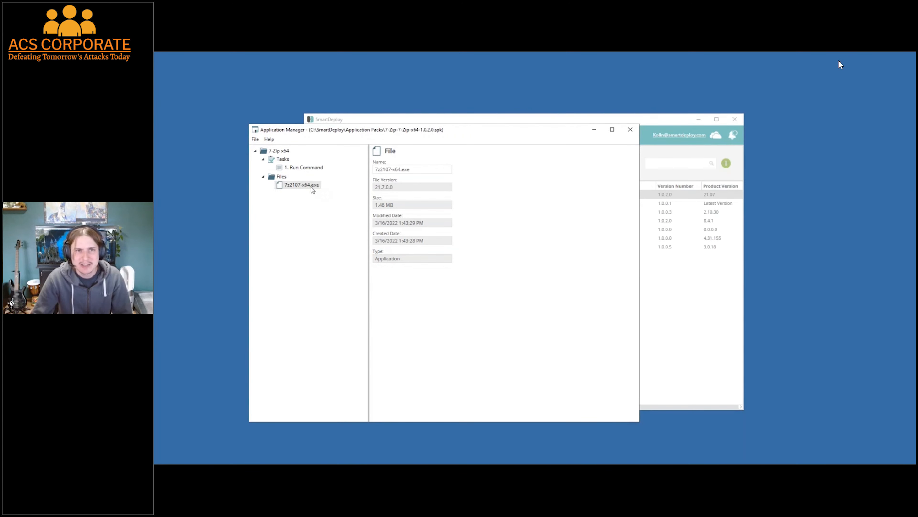
pyautogui.click(298, 168)
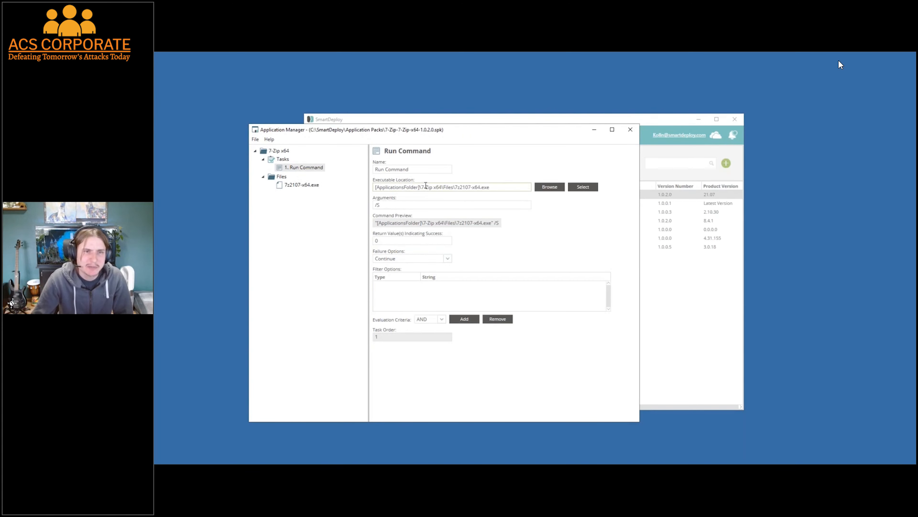
pyautogui.click(293, 185)
pyautogui.rightClick(285, 160)
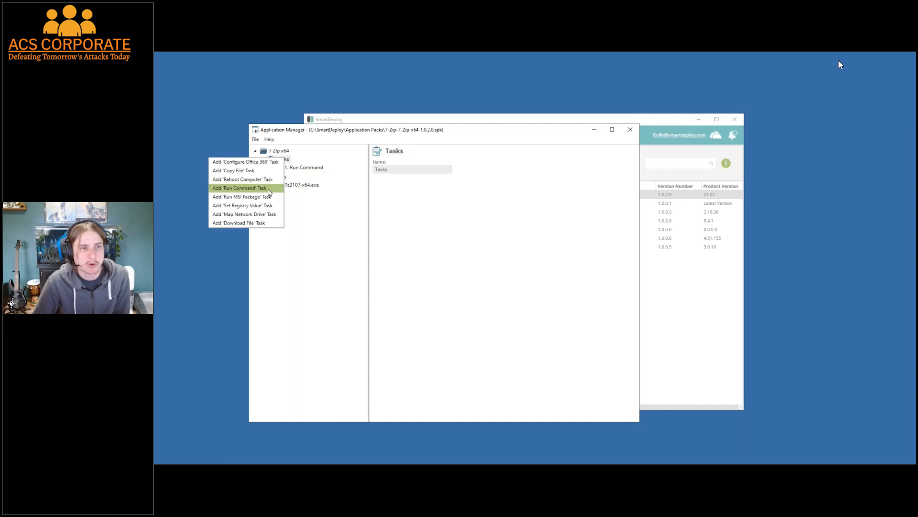
pyautogui.click(632, 131)
pyautogui.click(631, 132)
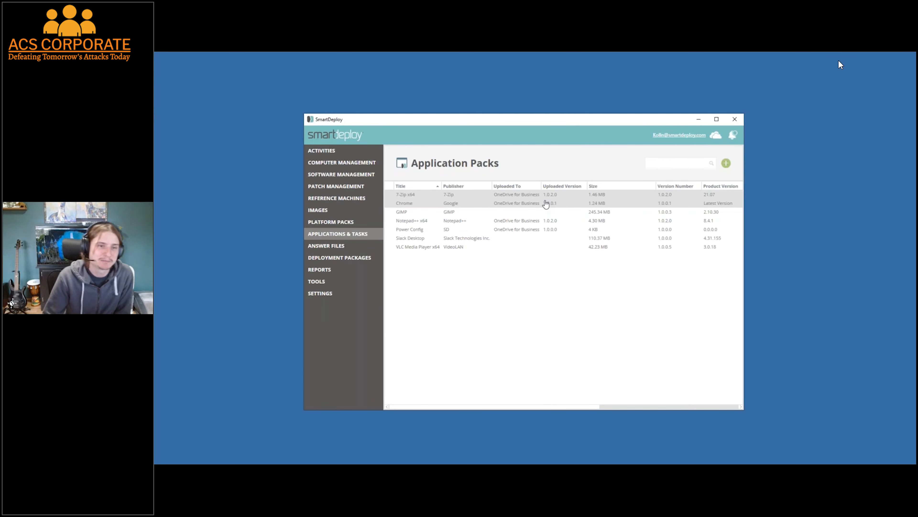
# View the computer list and the Generate Client Installer settings under Add Devices, and cancel without generating an installer.
pyautogui.click(348, 166)
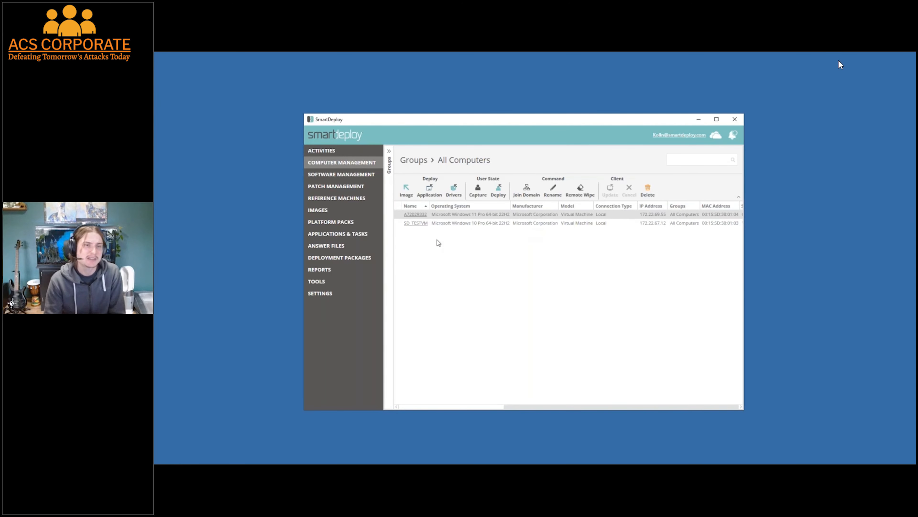
pyautogui.click(358, 152)
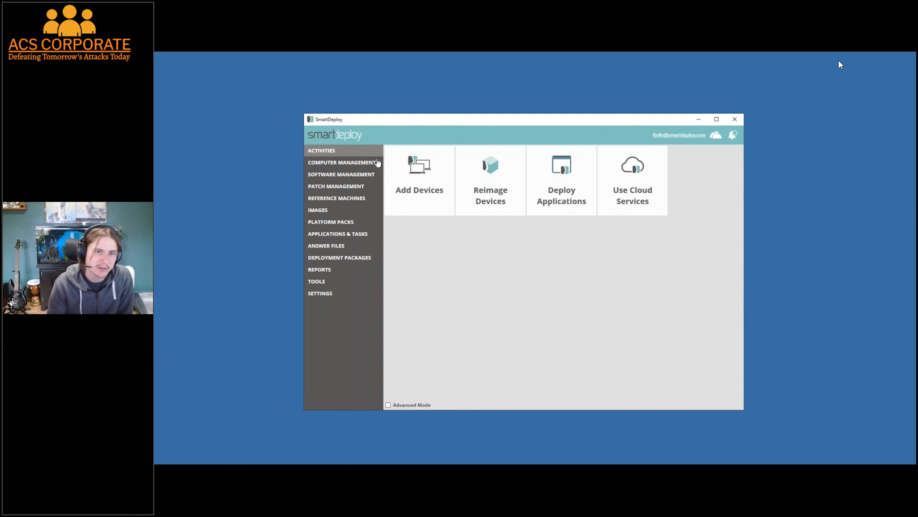
pyautogui.click(420, 193)
pyautogui.click(416, 190)
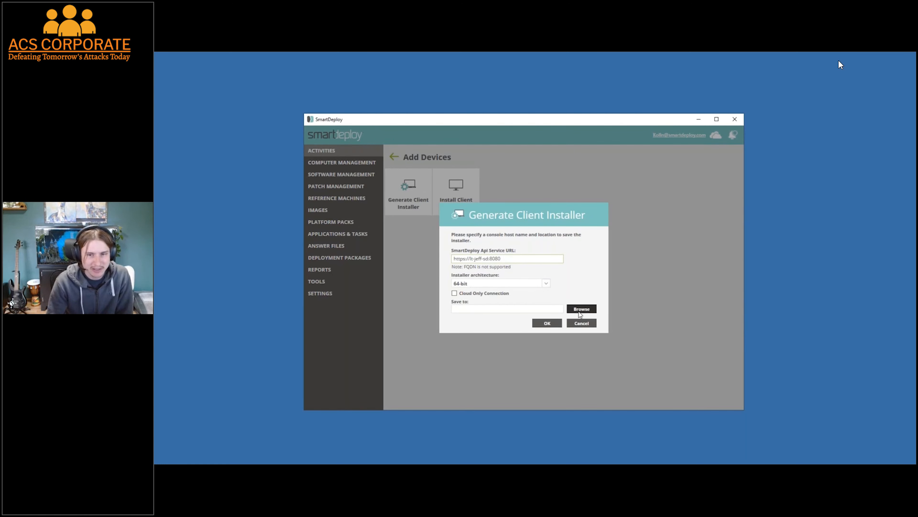
pyautogui.click(585, 324)
# Return to the All Computers list, start an application deployment and cancel it.
pyautogui.click(352, 163)
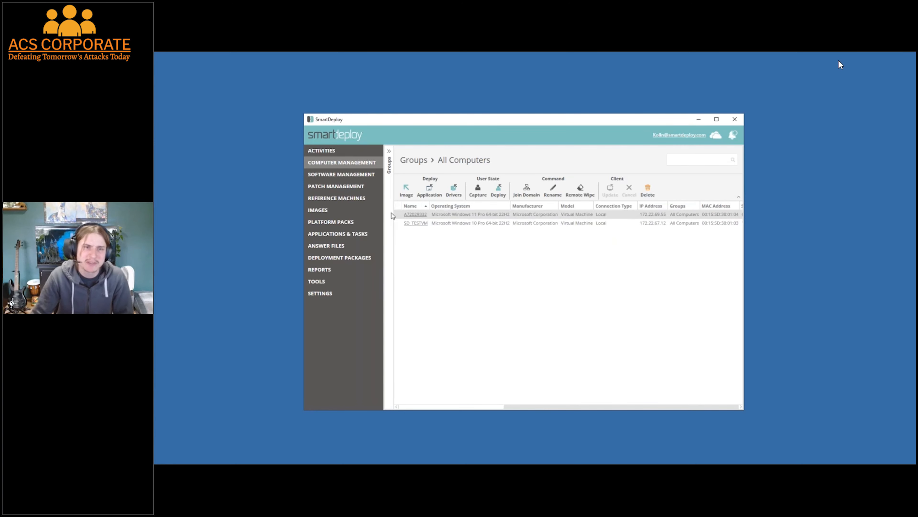
pyautogui.click(431, 199)
pyautogui.click(601, 346)
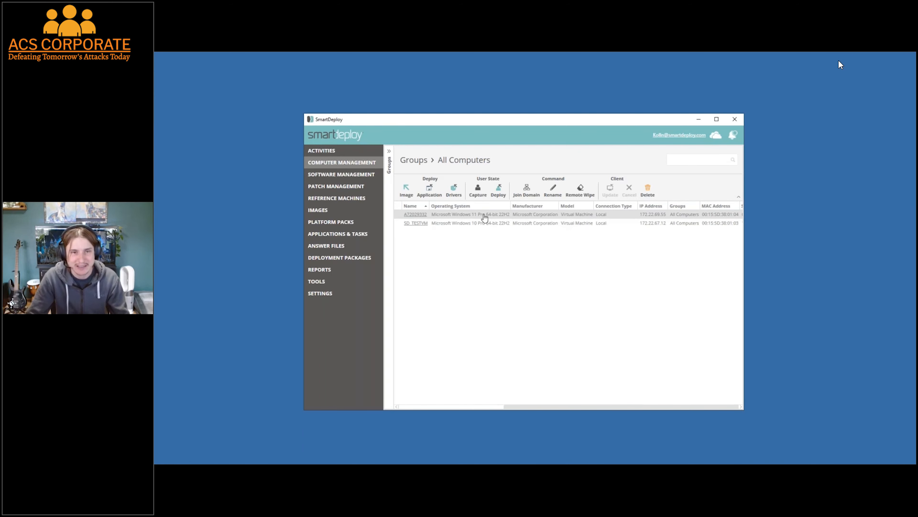
# Review the hardware details, installed software and message history of SD_TESTVM, and return to All Computers.
pyautogui.click(419, 224)
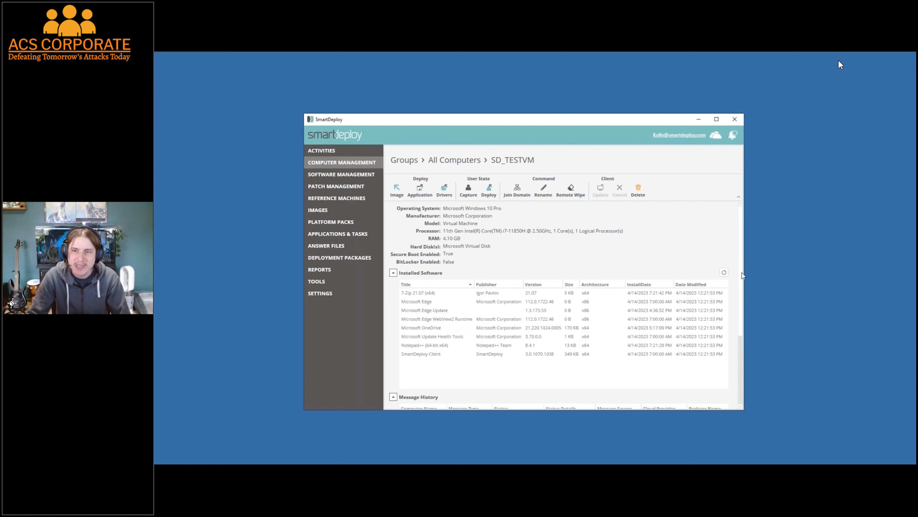
pyautogui.scroll(-3, 439, 282)
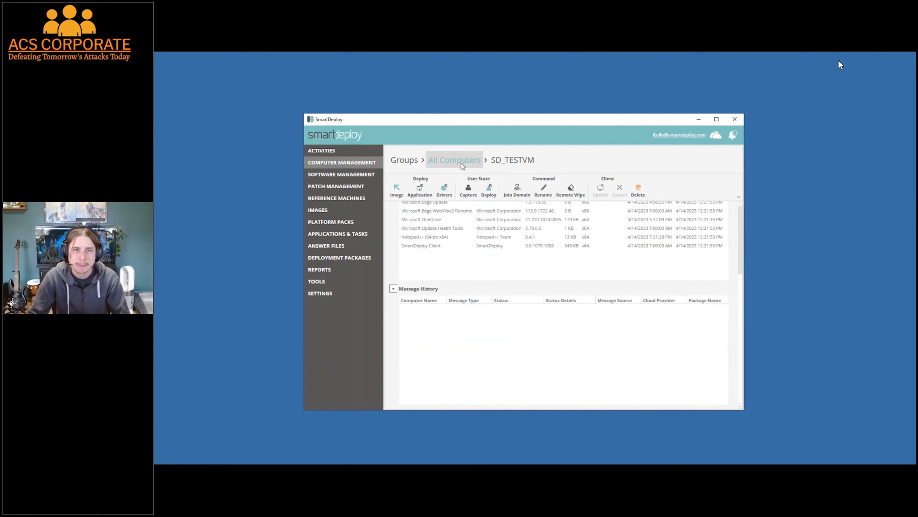
pyautogui.click(455, 160)
# Select all computers and start an application deployment for them, advancing to the application pack selection.
pyautogui.hotkey('ctrl', 'a')
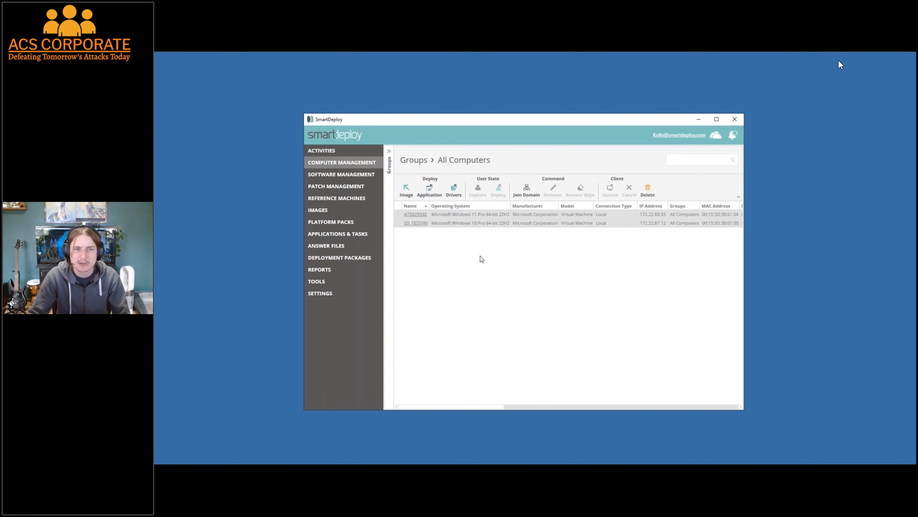
pyautogui.click(429, 190)
pyautogui.click(575, 347)
# Add the 7-Zip, GIMP and Google Chrome application packs to the install order, in that sequence.
pyautogui.click(466, 232)
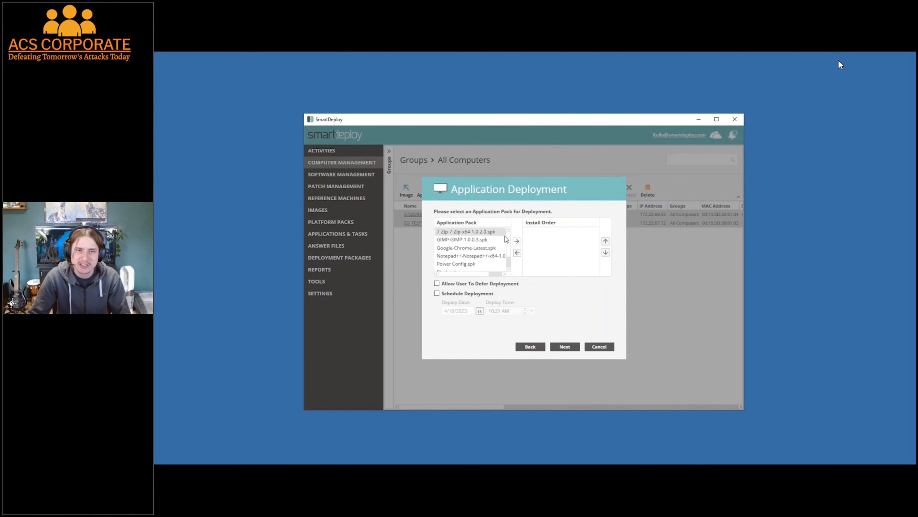
pyautogui.click(516, 241)
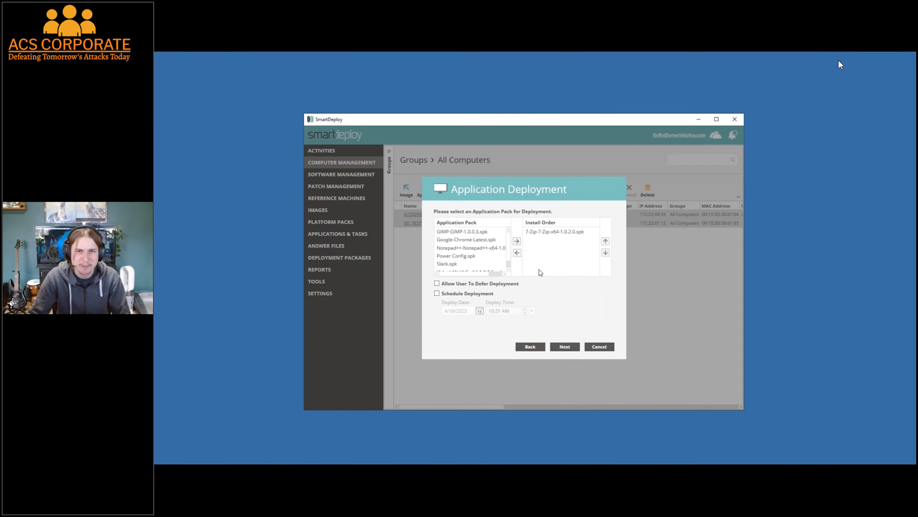
pyautogui.click(483, 232)
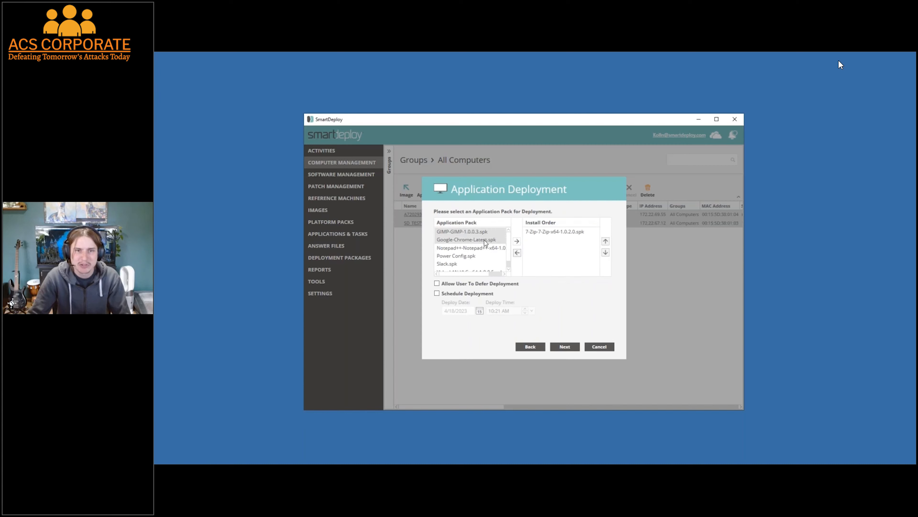
pyautogui.click(518, 242)
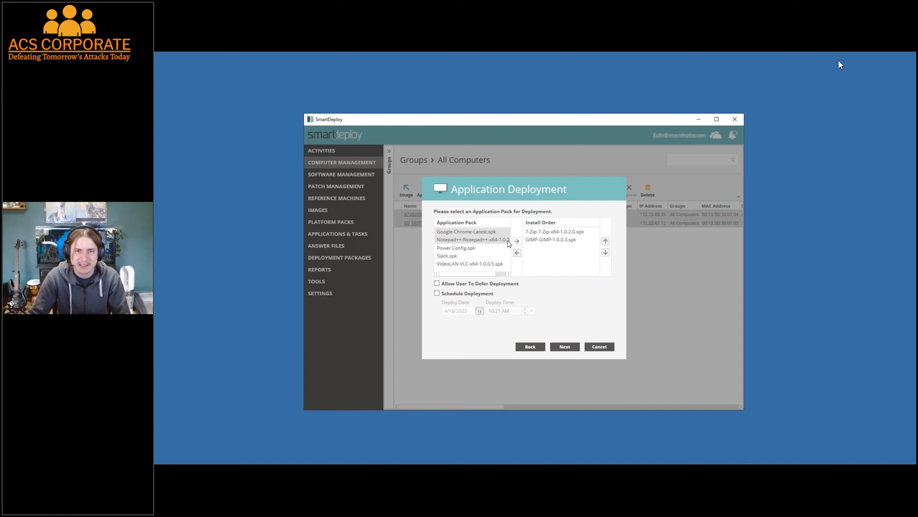
pyautogui.click(516, 241)
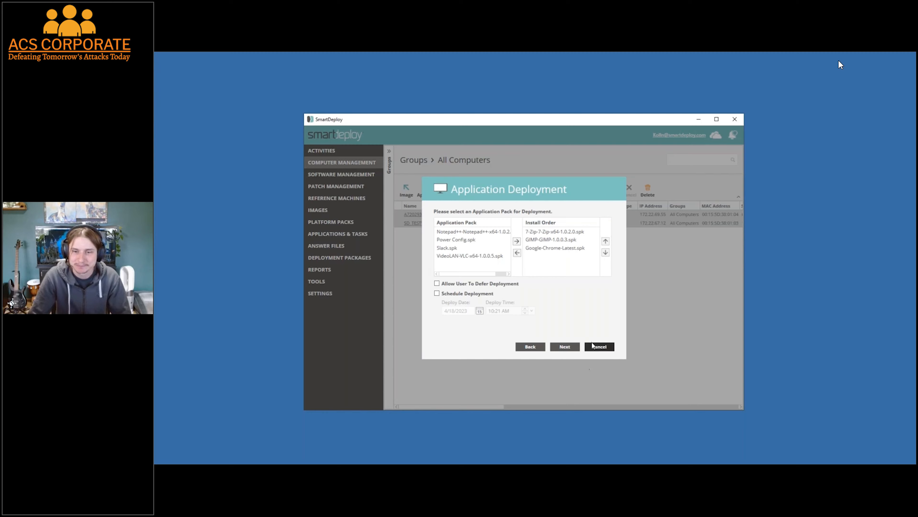
# Cancel the application deployment and open the software management list grouped by name.
pyautogui.click(599, 348)
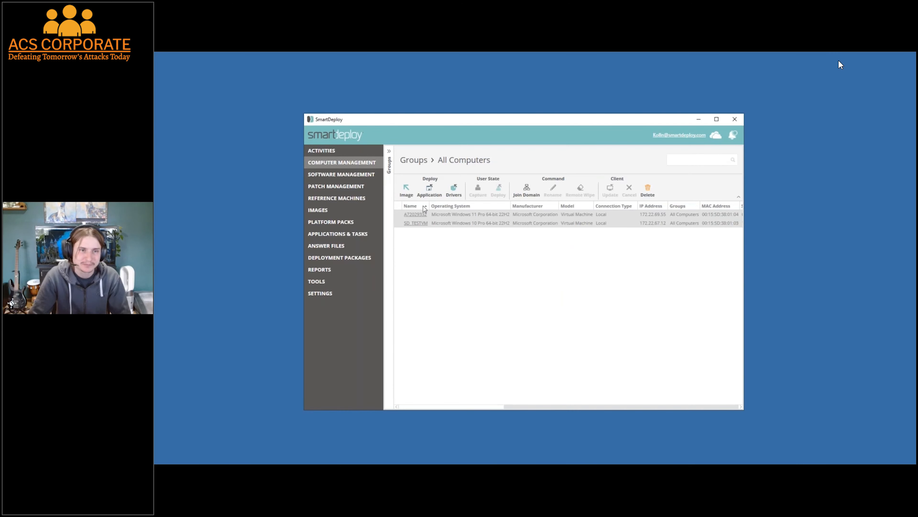
pyautogui.click(372, 177)
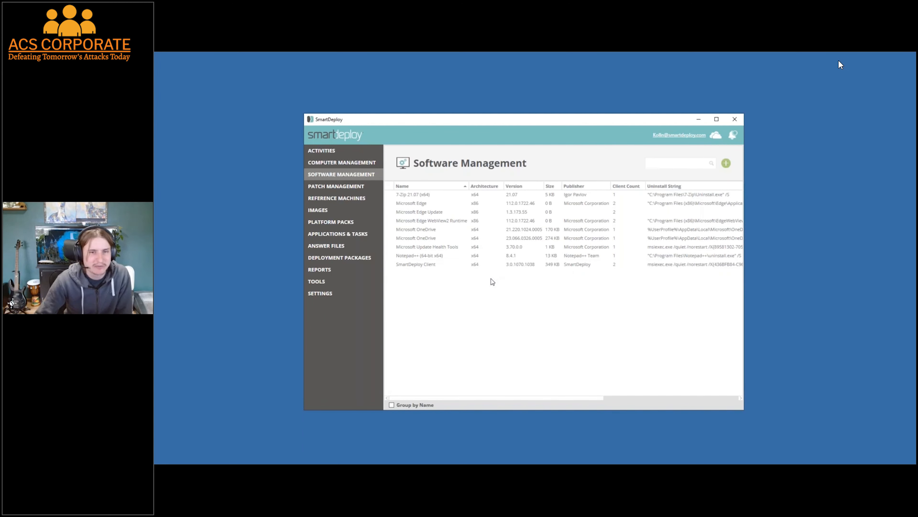
pyautogui.click(391, 405)
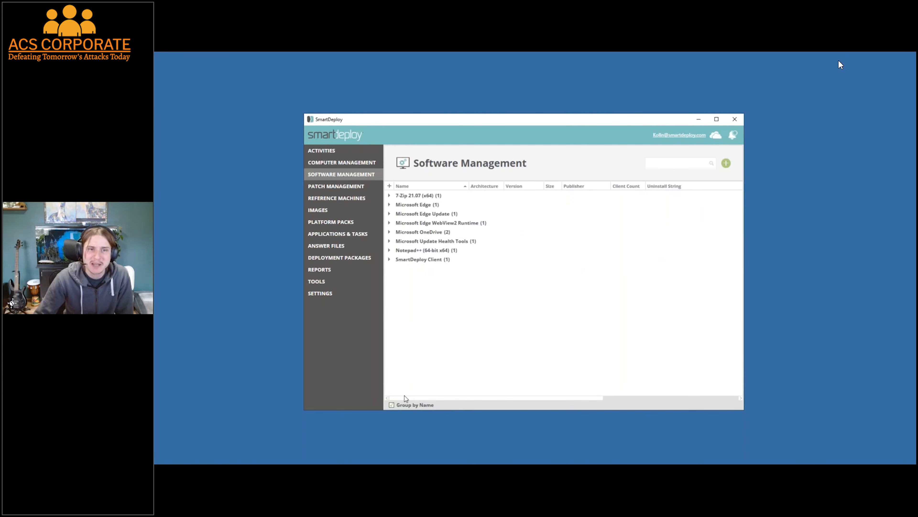
# Expand the 7-Zip and Notepad++ groups and review the actions available for the Notepad++ (64-bit x64) entry.
pyautogui.click(410, 195)
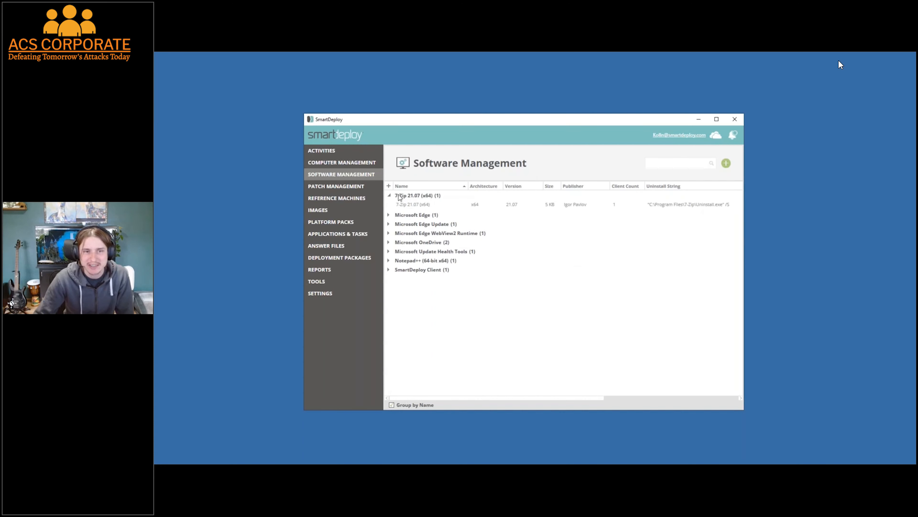
pyautogui.click(421, 261)
pyautogui.rightClick(431, 268)
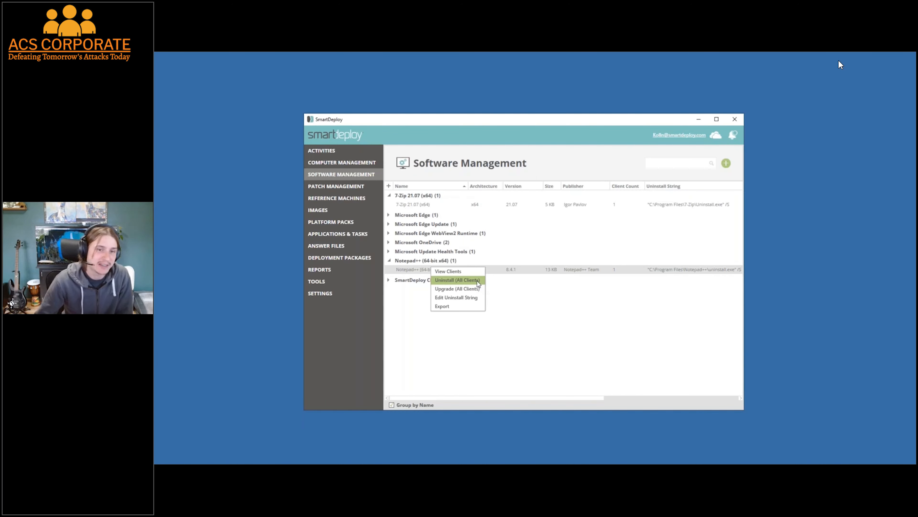
pyautogui.click(421, 298)
# Open the patch management list and review the update actions available for the Windows 11 client.
pyautogui.click(359, 188)
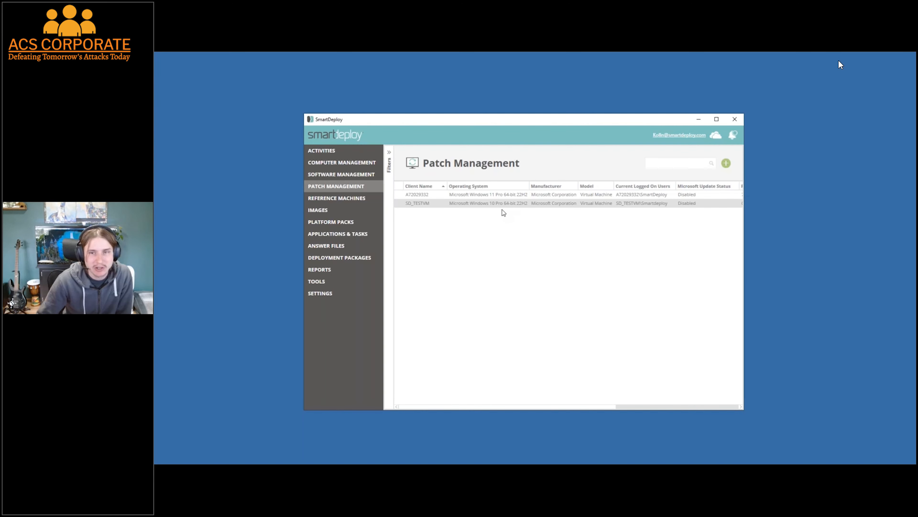
pyautogui.rightClick(448, 197)
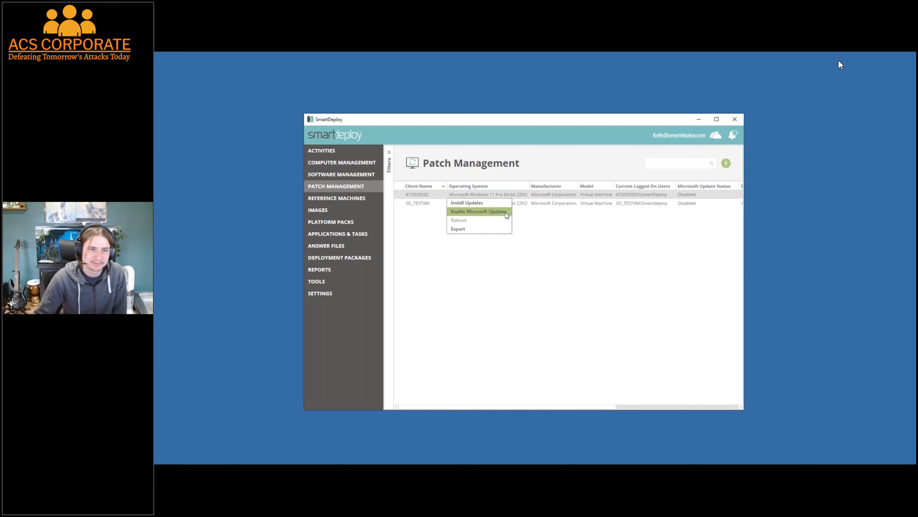
pyautogui.click(448, 298)
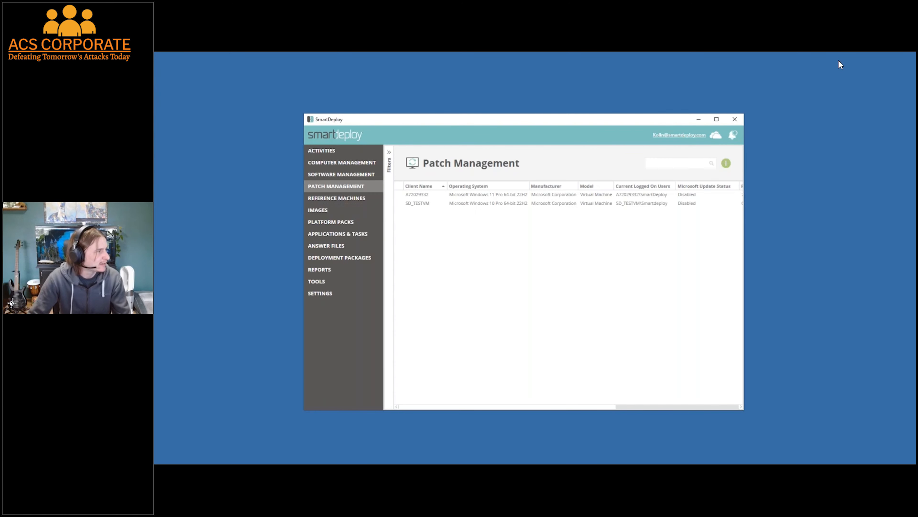
pyautogui.click(840, 64)
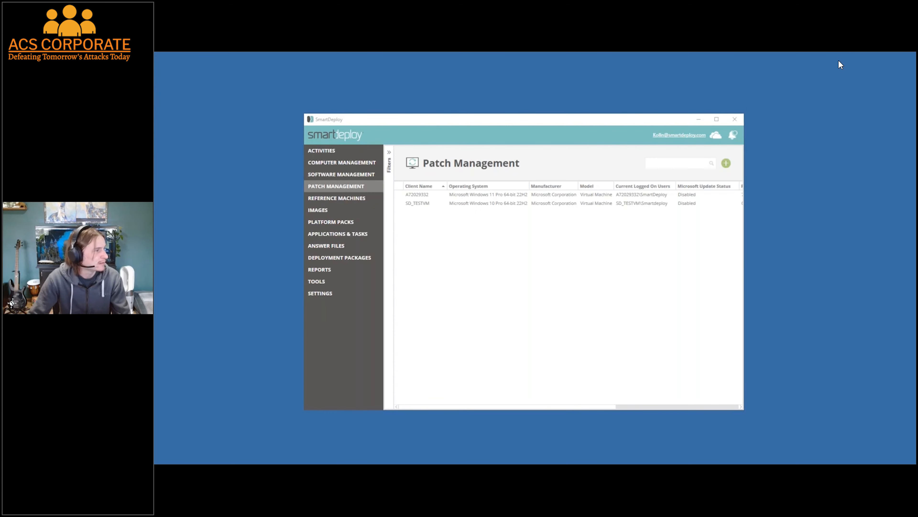
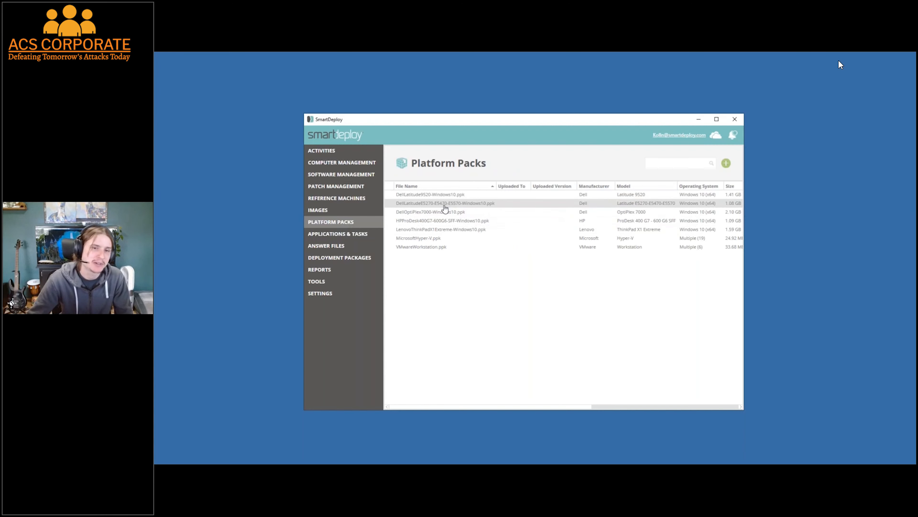
# Open the DellLatitudeE5270-E5470-E5570-Windows10.ppk platform pack for editing in Platform Manager and bring its window into clear view.
pyautogui.rightClick(395, 205)
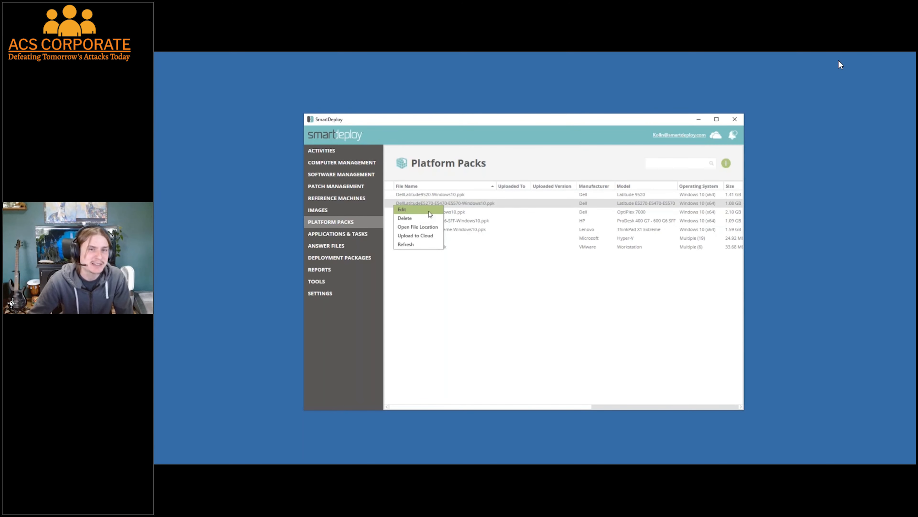
pyautogui.click(428, 210)
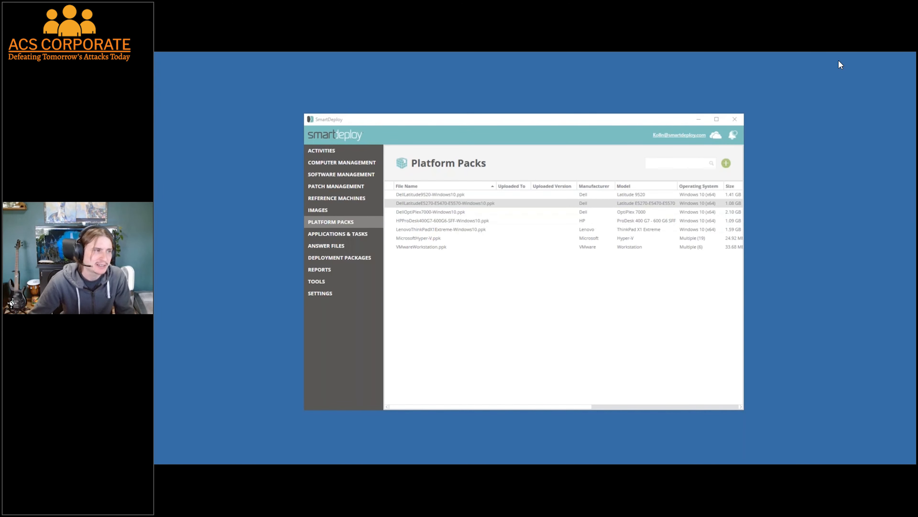
pyautogui.moveTo(154, 177); pyautogui.dragTo(587, 145)
pyautogui.click(632, 126)
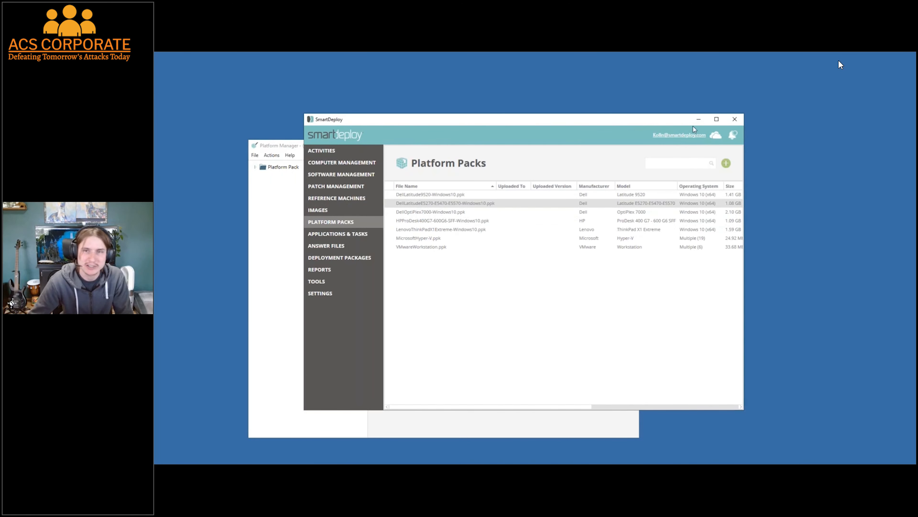
pyautogui.click(698, 119)
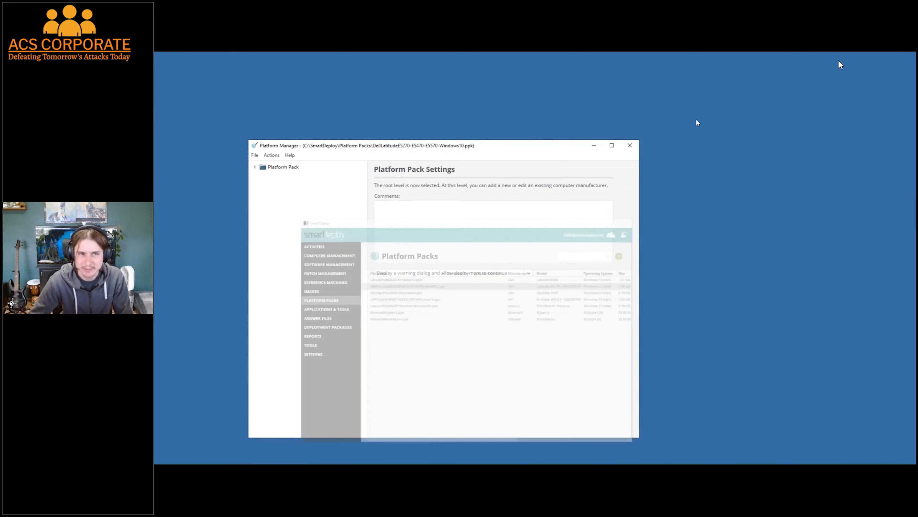
pyautogui.click(313, 436)
pyautogui.rightClick(430, 201)
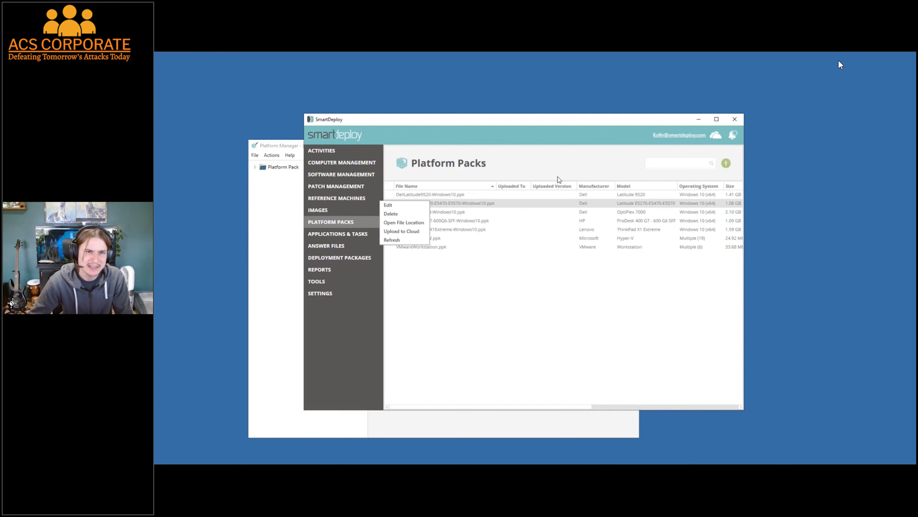
pyautogui.click(692, 118)
pyautogui.click(698, 119)
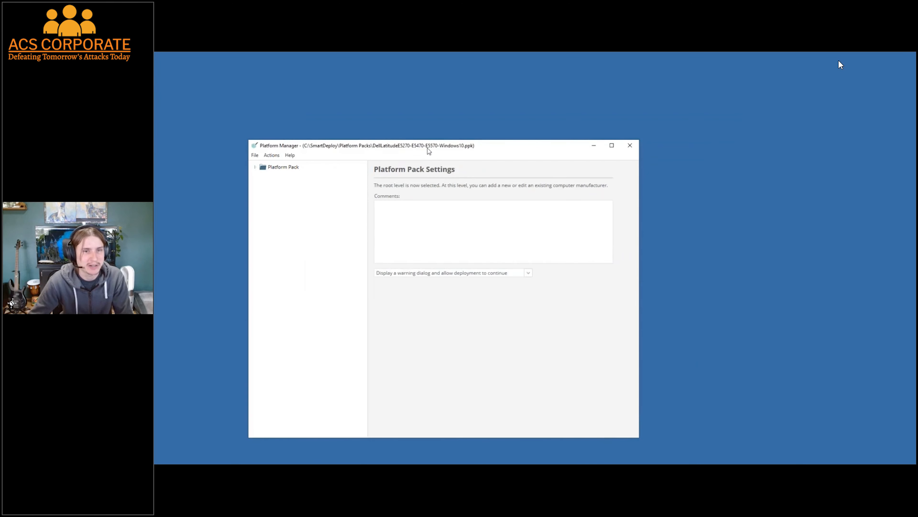
pyautogui.moveTo(428, 148); pyautogui.dragTo(487, 122)
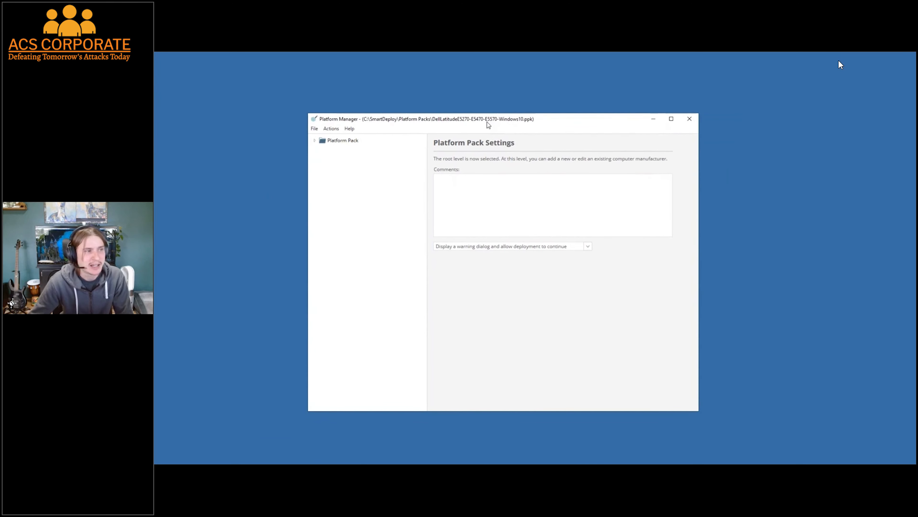
# Expand the platform pack down to the Dell Latitude model and review the manufacturer and model filter settings.
pyautogui.click(314, 140)
pyautogui.click(322, 149)
pyautogui.click(330, 158)
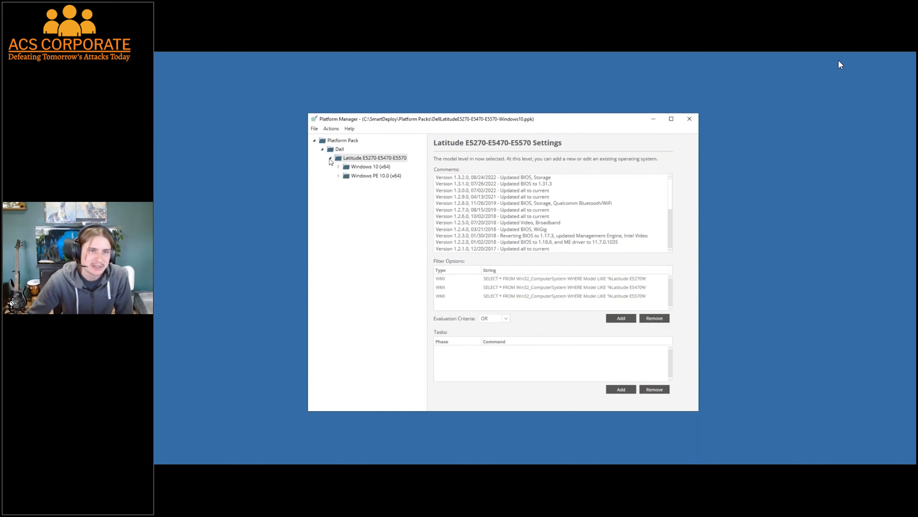
pyautogui.click(330, 150)
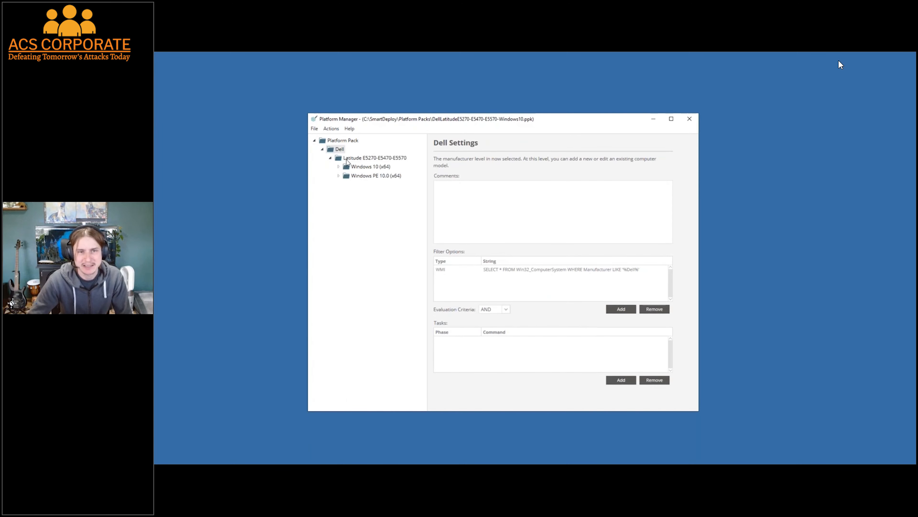
pyautogui.click(350, 159)
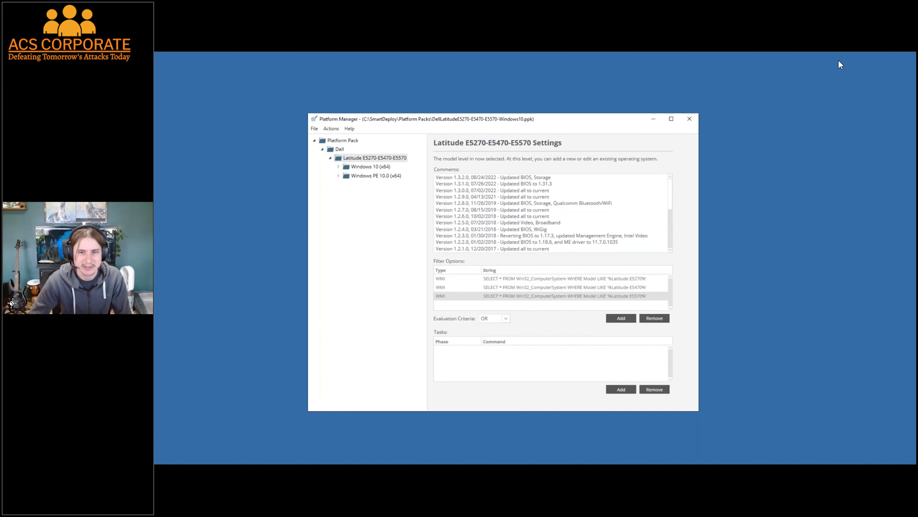
# Examine the Windows 10 (x64) driver categories and the Windows PE 10.0 (x64) settings and contents under the Latitude model.
pyautogui.click(339, 167)
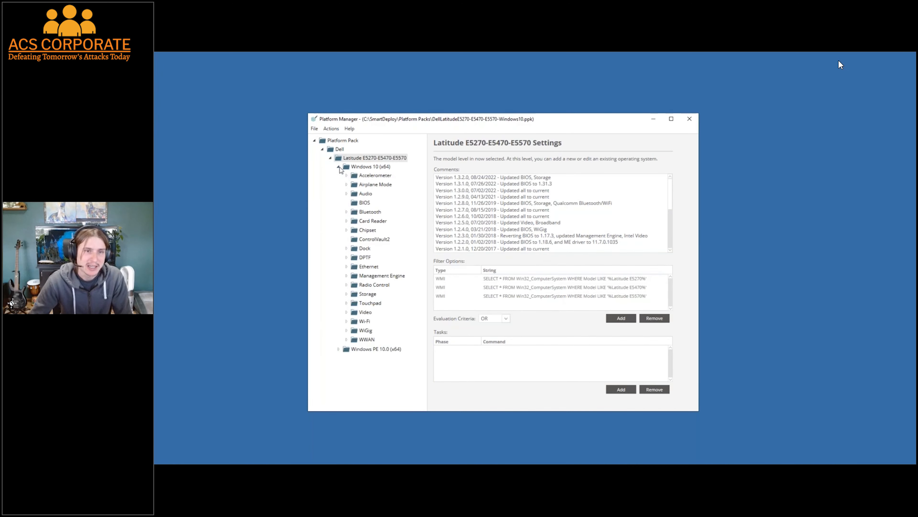
pyautogui.click(339, 166)
pyautogui.click(374, 177)
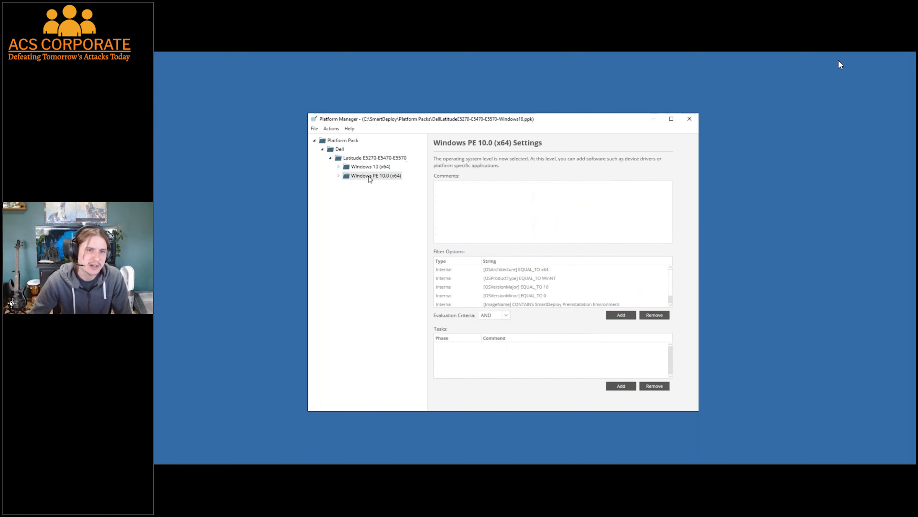
pyautogui.click(340, 176)
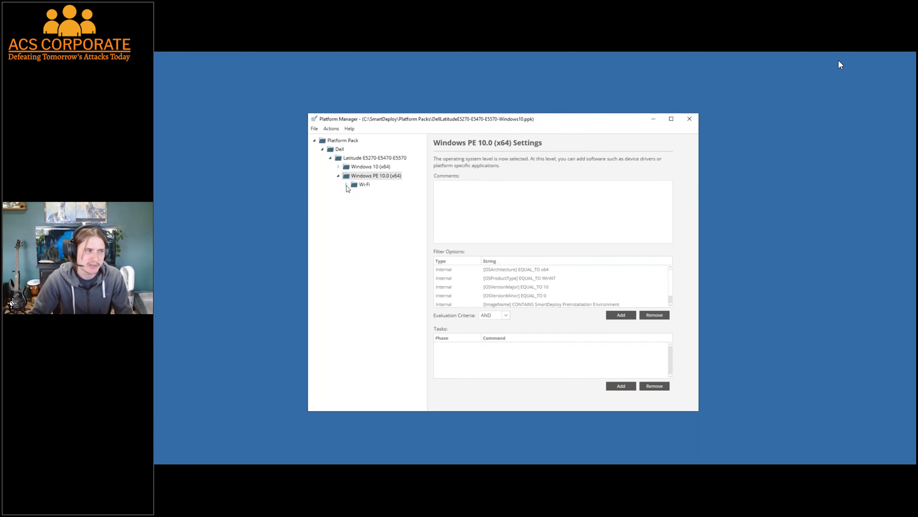
pyautogui.click(339, 175)
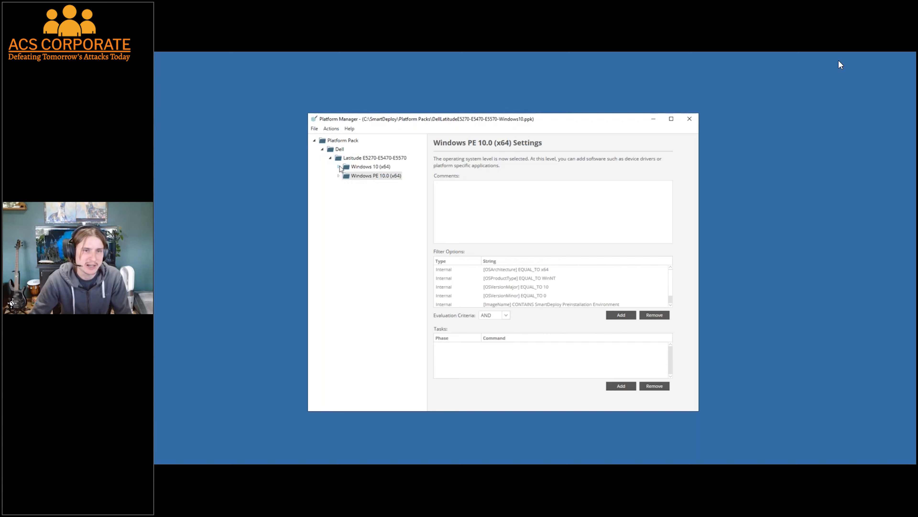
pyautogui.click(339, 167)
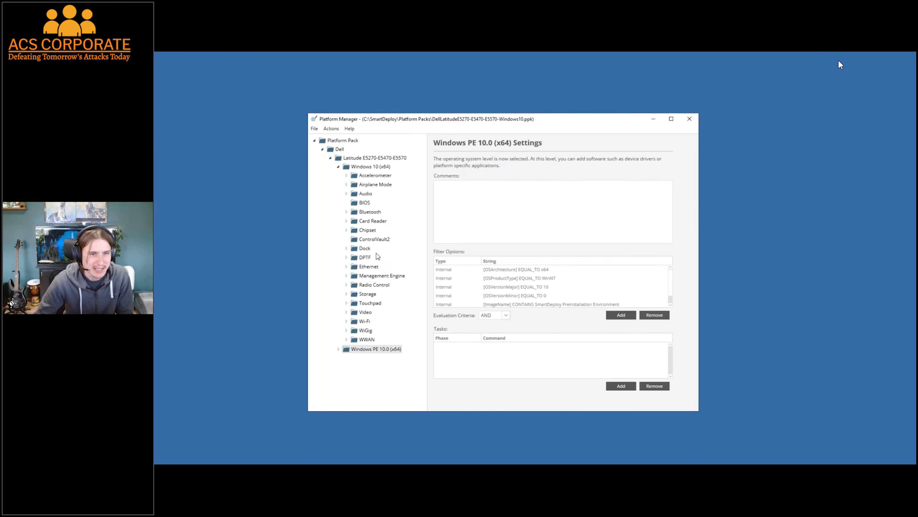
# Review the BIOS entry's settings and available actions, close Platform Manager and return to the SmartDeploy window.
pyautogui.click(364, 202)
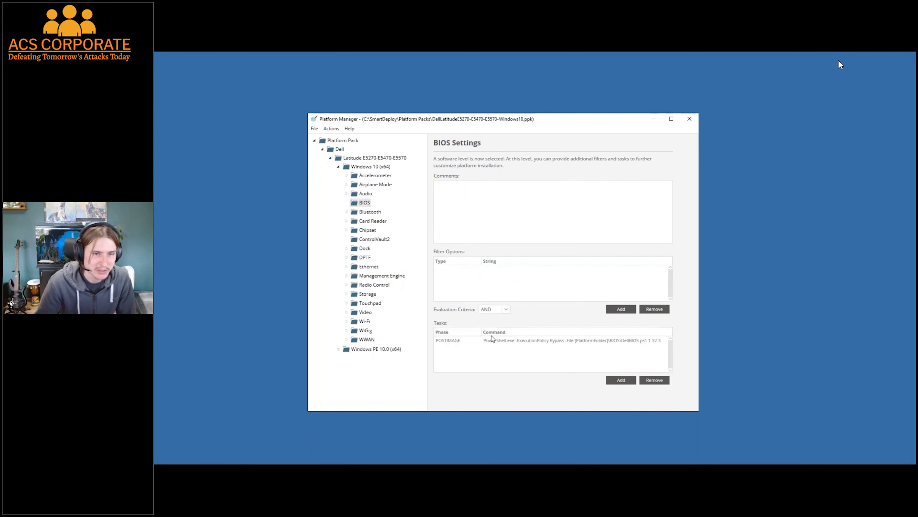
pyautogui.rightClick(363, 203)
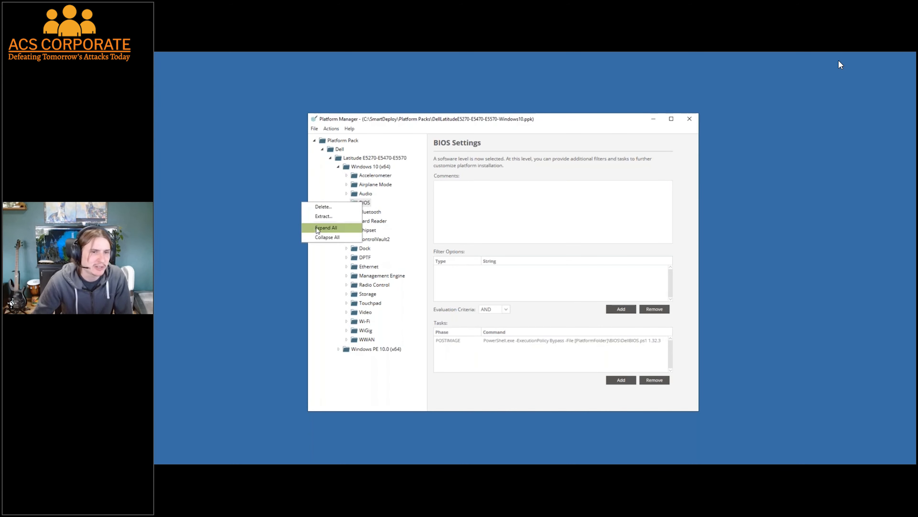
pyautogui.click(598, 128)
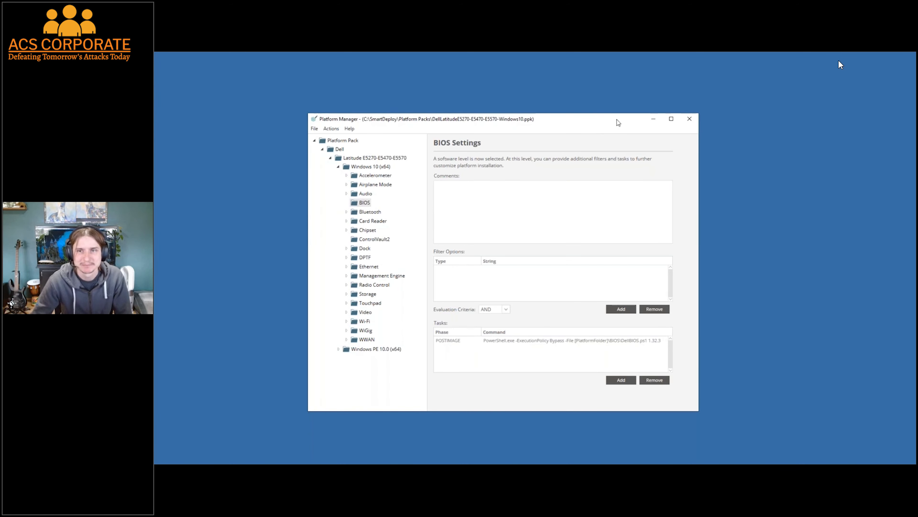
pyautogui.click(690, 120)
pyautogui.click(301, 459)
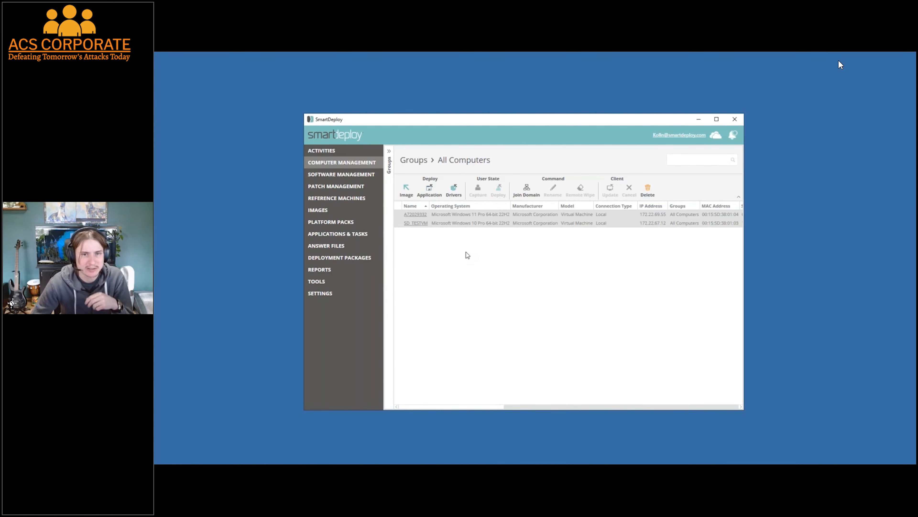
# Start an application deployment for SD_TESTVM only, select Cloud Network as its origin, and cancel the deployment.
pyautogui.click(470, 243)
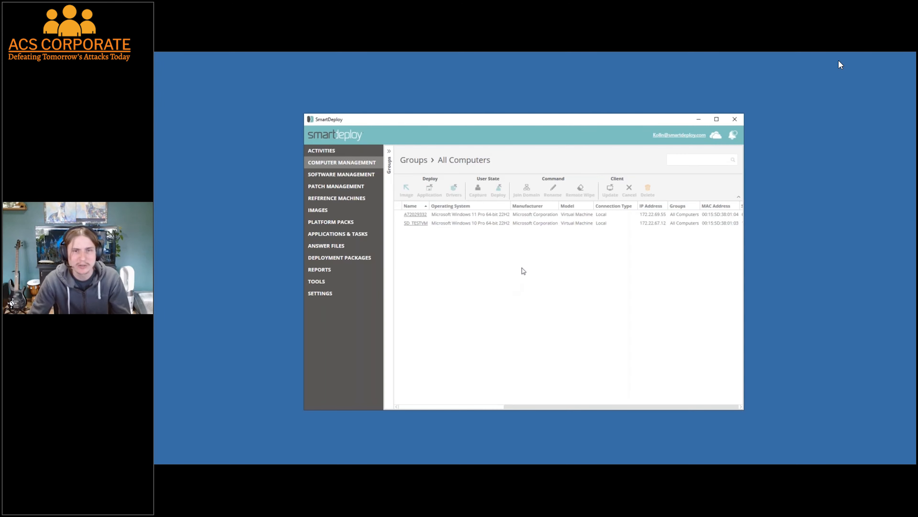
pyautogui.click(517, 223)
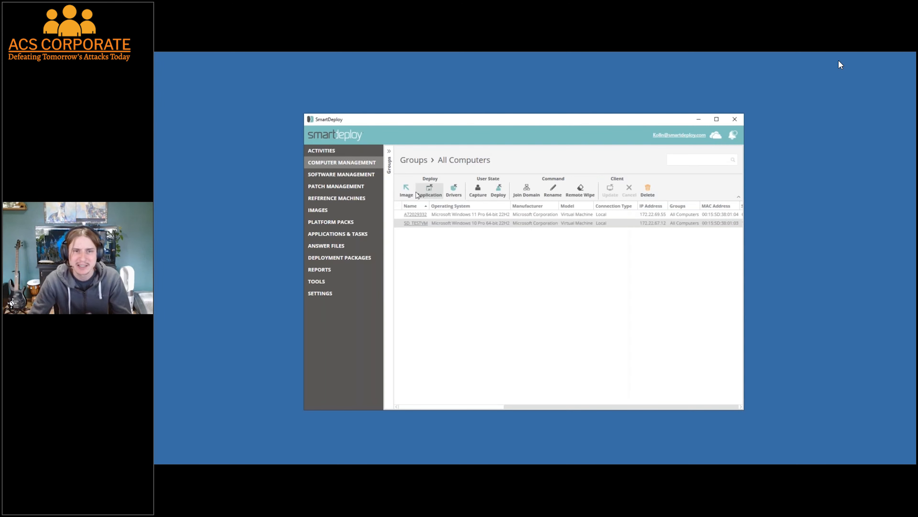
pyautogui.click(430, 191)
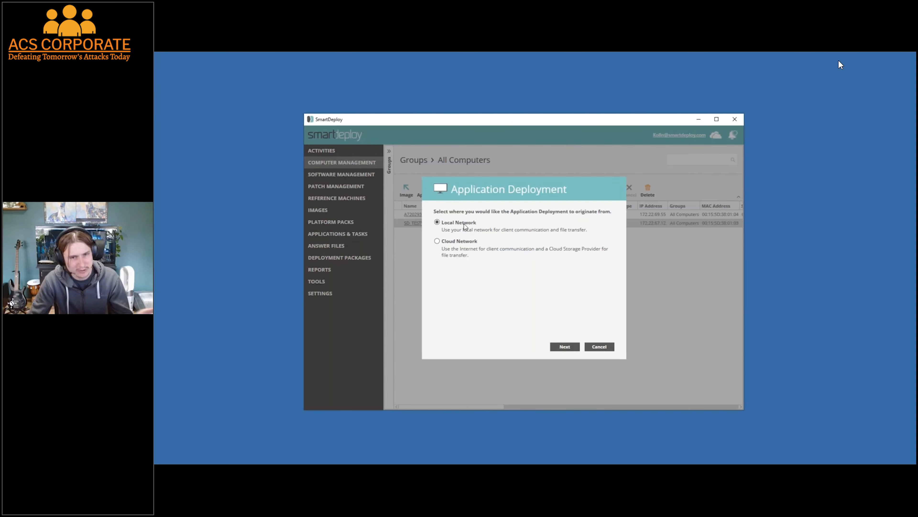
pyautogui.click(448, 243)
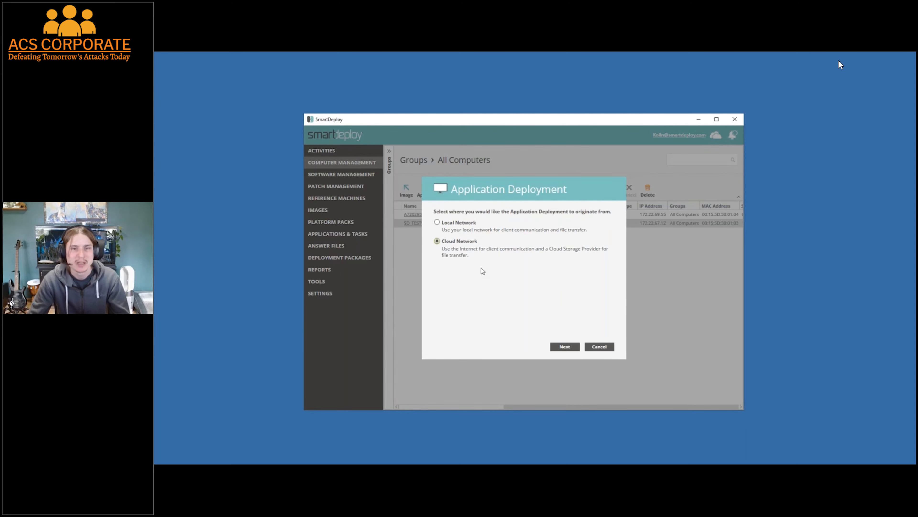
pyautogui.click(599, 346)
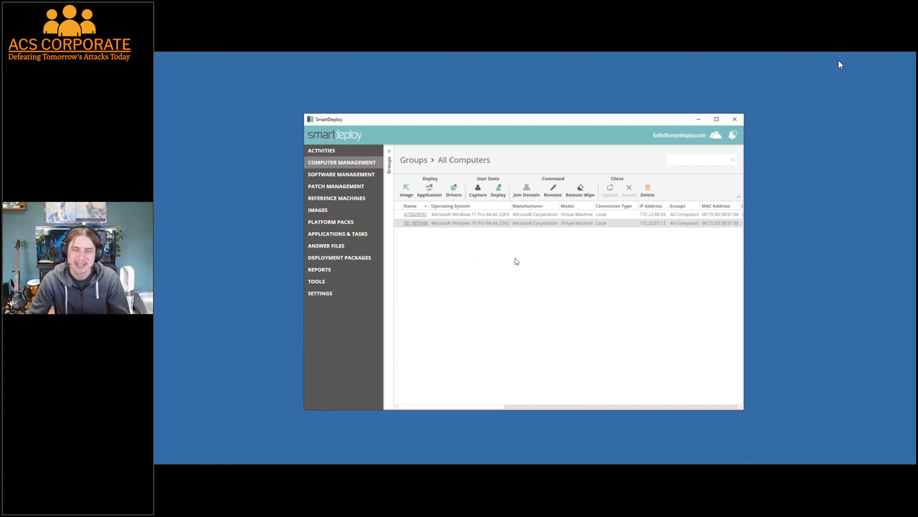
# Review the available cloud storage providers, open the Images list and cancel the provider selection.
pyautogui.click(716, 139)
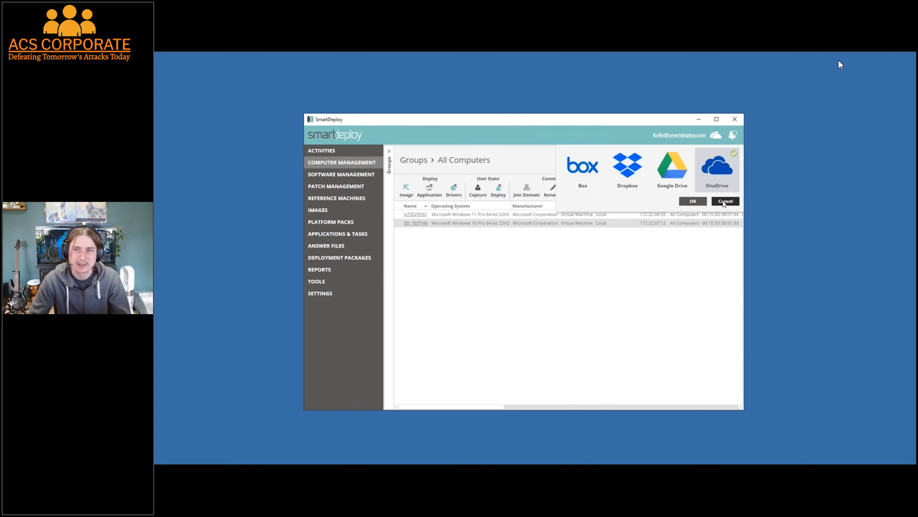
pyautogui.click(722, 201)
pyautogui.click(715, 136)
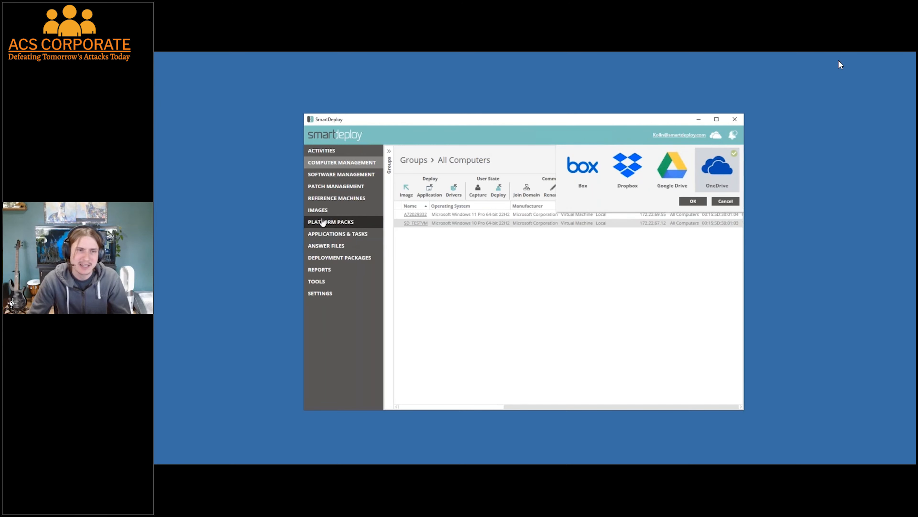
pyautogui.click(318, 210)
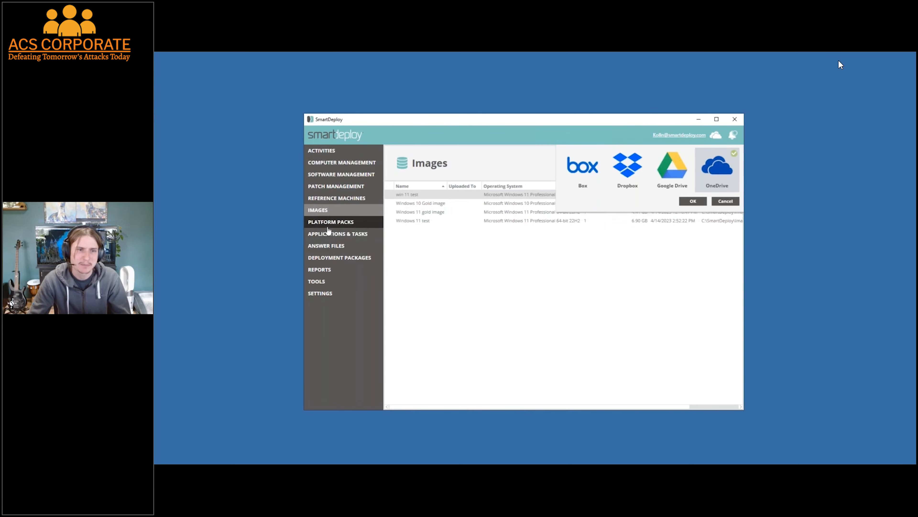
pyautogui.click(725, 201)
# Check the cloud upload action available for an image, a platform pack and the Chrome application pack.
pyautogui.rightClick(552, 197)
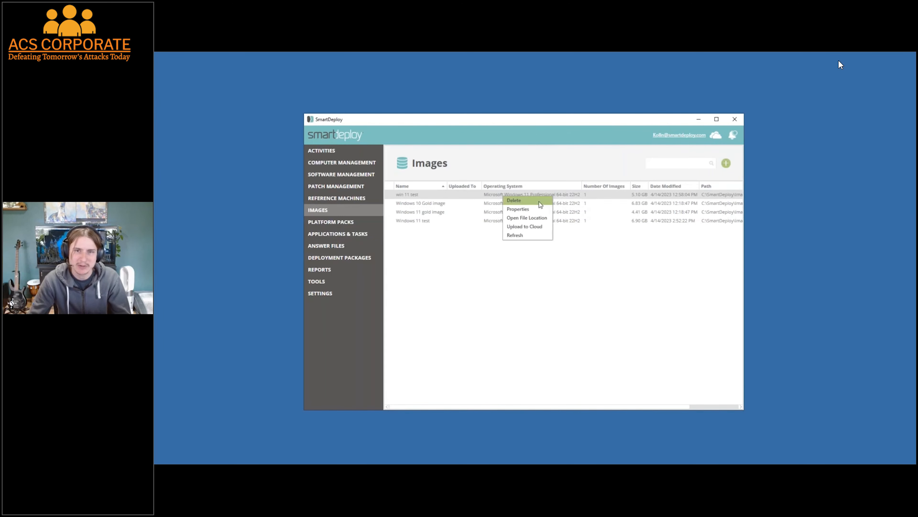
pyautogui.click(365, 222)
pyautogui.rightClick(484, 214)
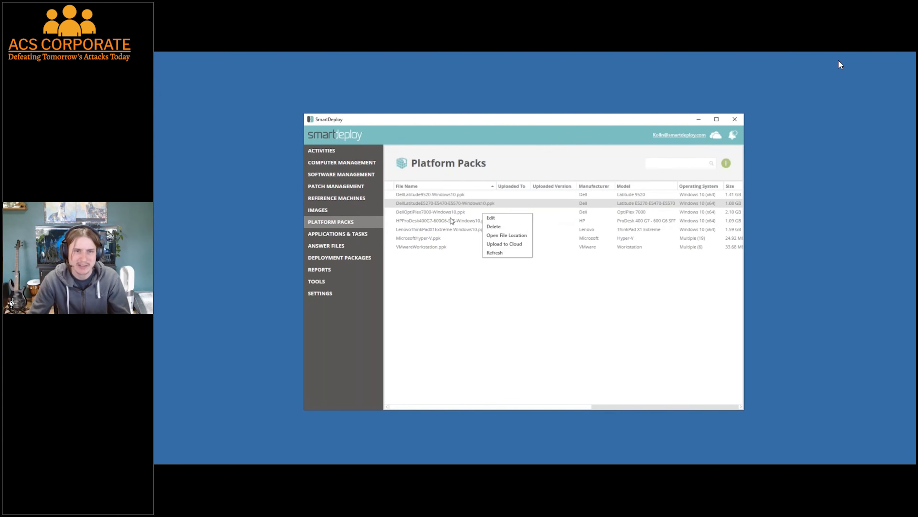
pyautogui.click(366, 234)
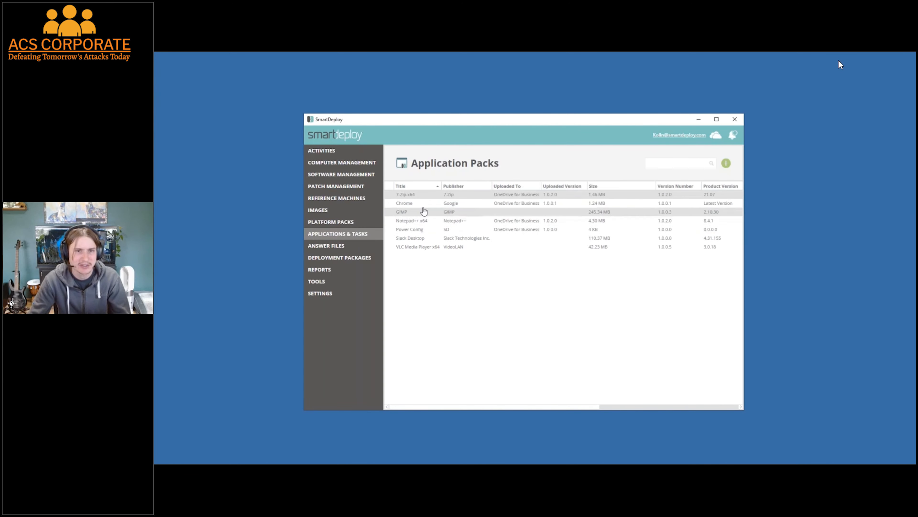
pyautogui.rightClick(438, 204)
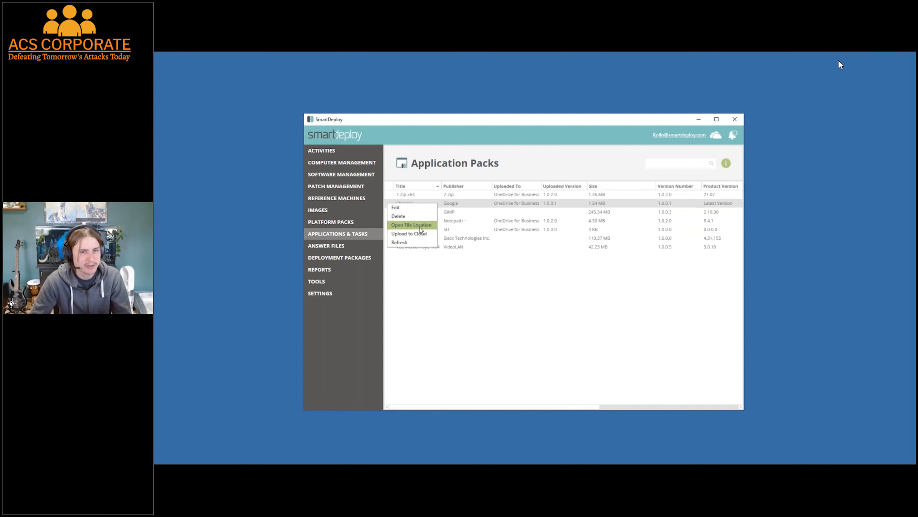
pyautogui.click(525, 273)
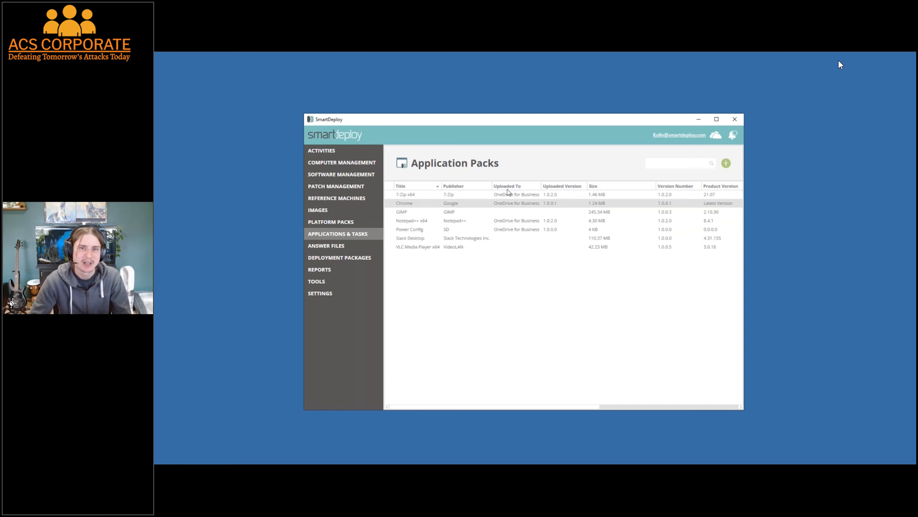
# Start a Cloud Network application deployment for SD_TESTVM, add the 7-Zip pack to the install order, and cancel the deployment.
pyautogui.click(340, 163)
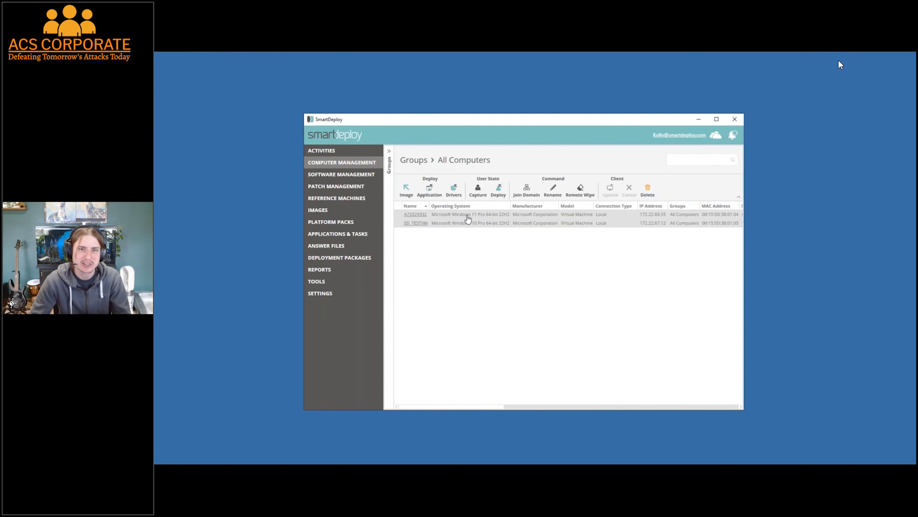
pyautogui.click(434, 193)
pyautogui.click(460, 240)
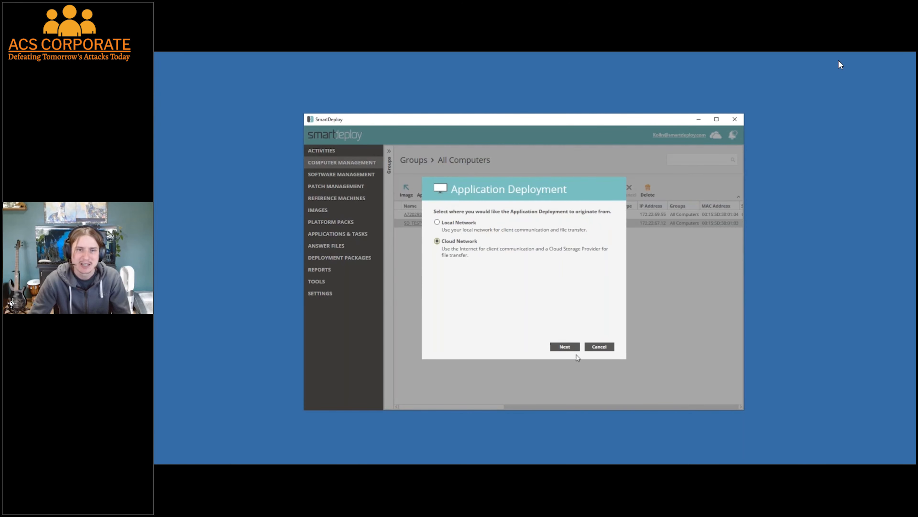
pyautogui.click(569, 347)
pyautogui.click(455, 247)
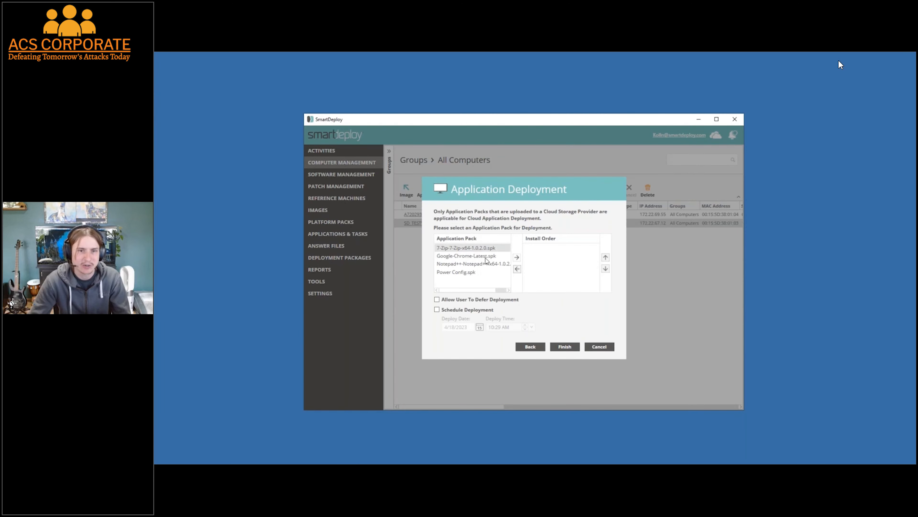
pyautogui.click(517, 257)
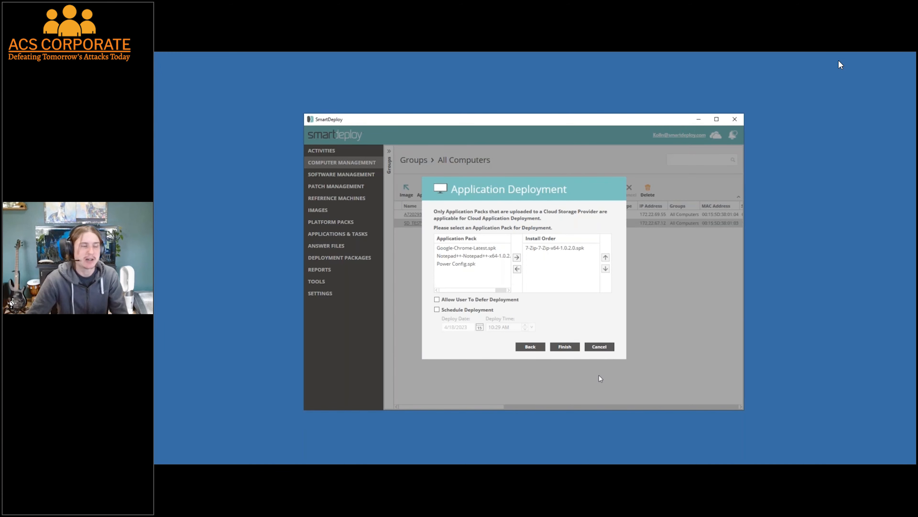
pyautogui.click(598, 347)
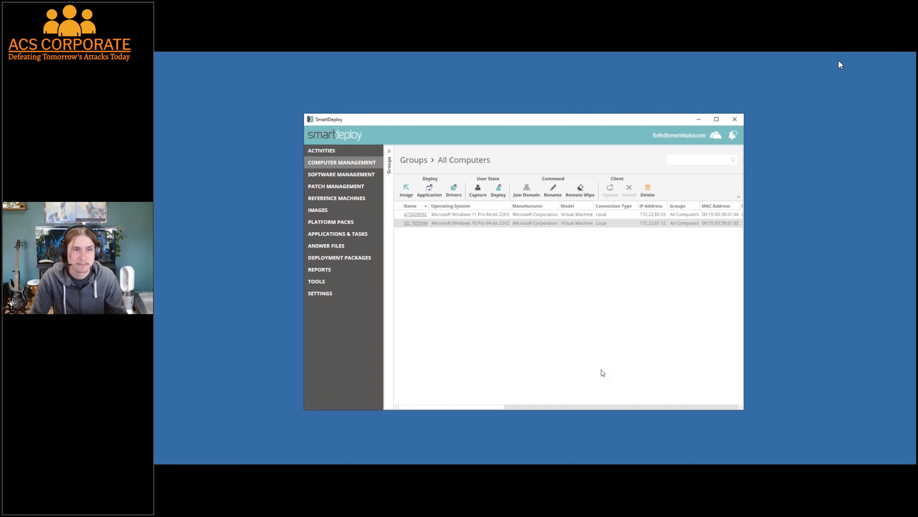
# Check the Patch Management client list and return to the All Computers group.
pyautogui.click(336, 186)
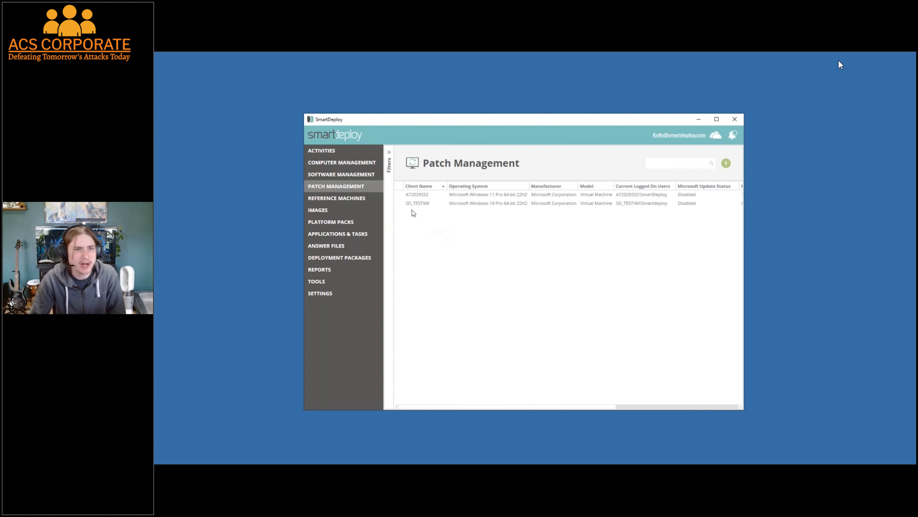
pyautogui.click(349, 162)
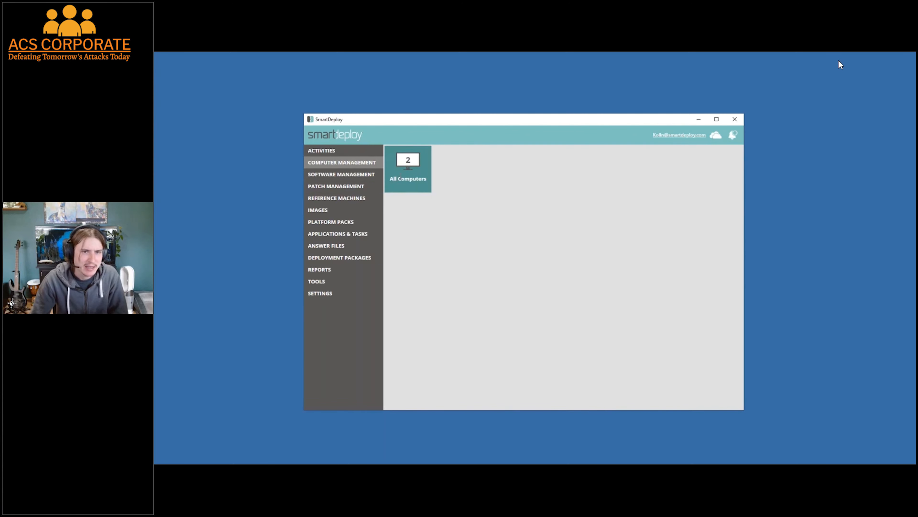
pyautogui.click(403, 172)
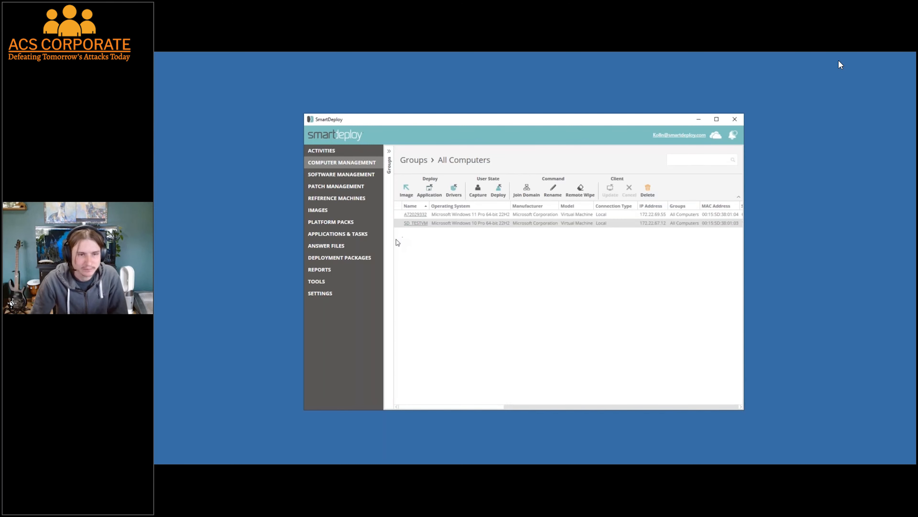
# Open the 7-Zip x64 application pack for editing in Application Manager and bring its window fully into view.
pyautogui.click(364, 234)
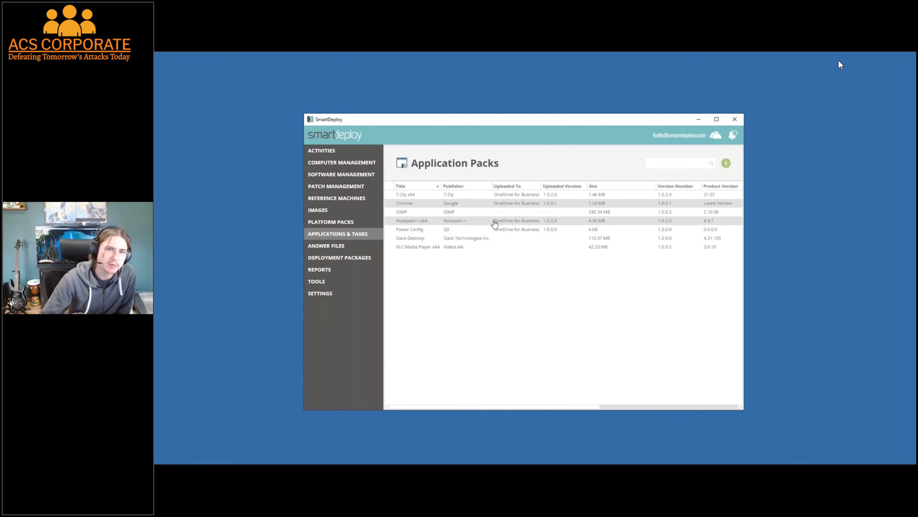
pyautogui.rightClick(422, 204)
pyautogui.click(415, 194)
pyautogui.rightClick(415, 195)
pyautogui.click(386, 201)
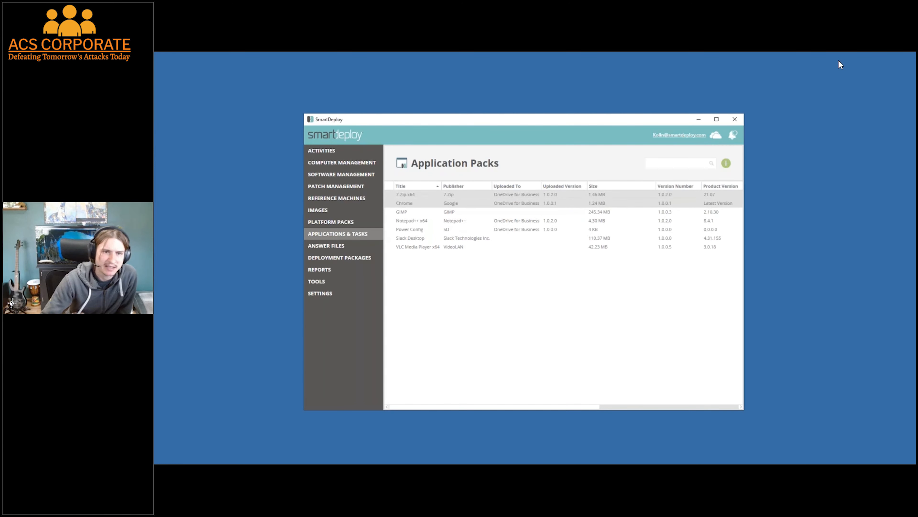
pyautogui.click(841, 64)
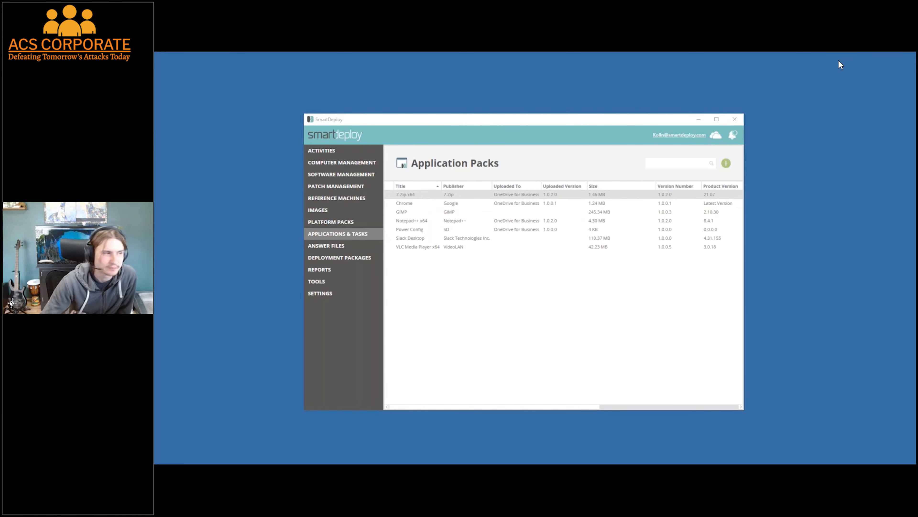
pyautogui.moveTo(156, 183); pyautogui.dragTo(543, 123)
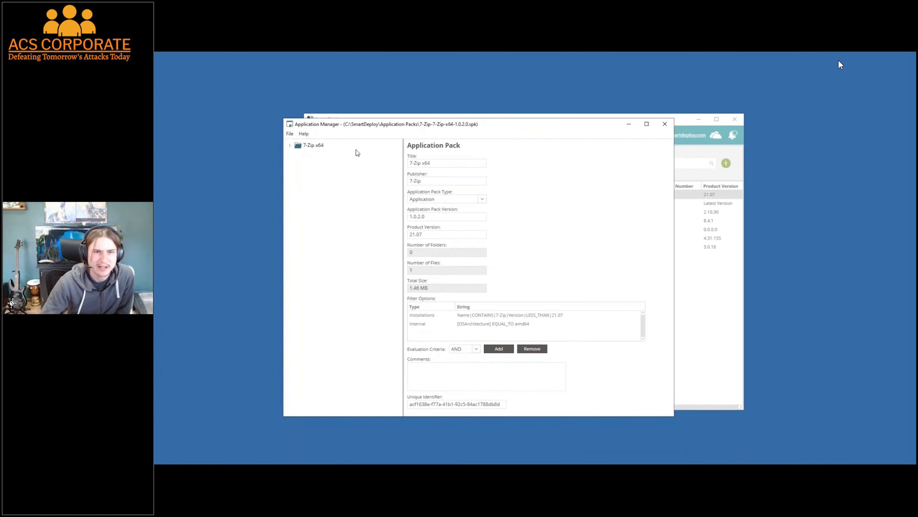
# Expand the 7-Zip x64 pack and examine its installation version and OS architecture filter options.
pyautogui.click(289, 145)
pyautogui.click(458, 324)
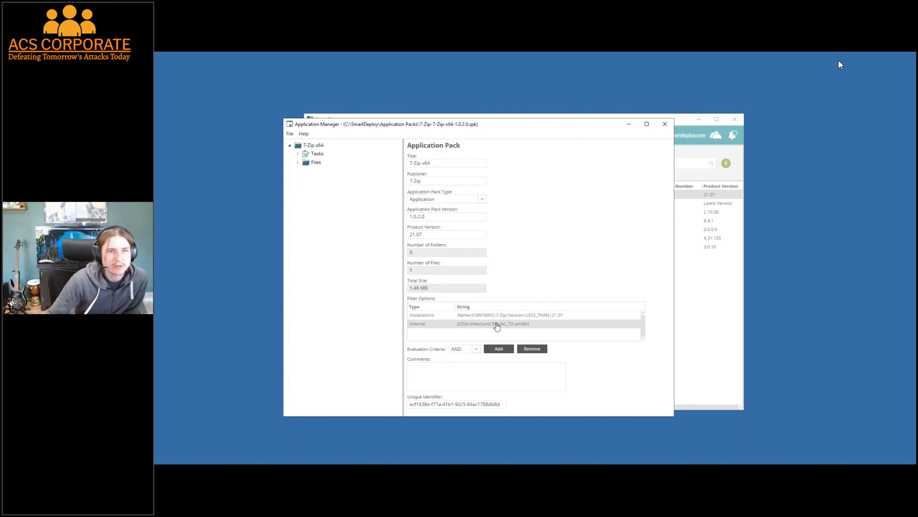
pyautogui.click(498, 319)
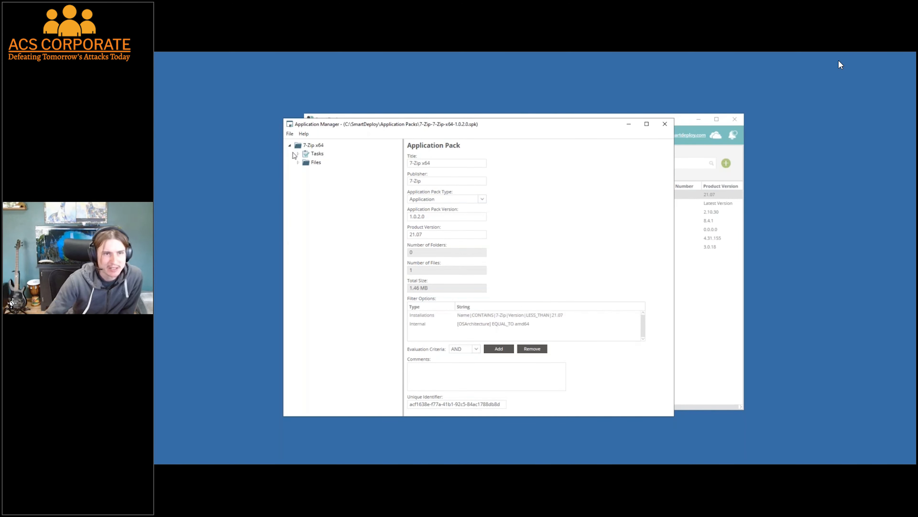
# Inspect the pack's tasks and the details and available actions of 7z2107-x64.exe, and close Application Manager.
pyautogui.click(297, 154)
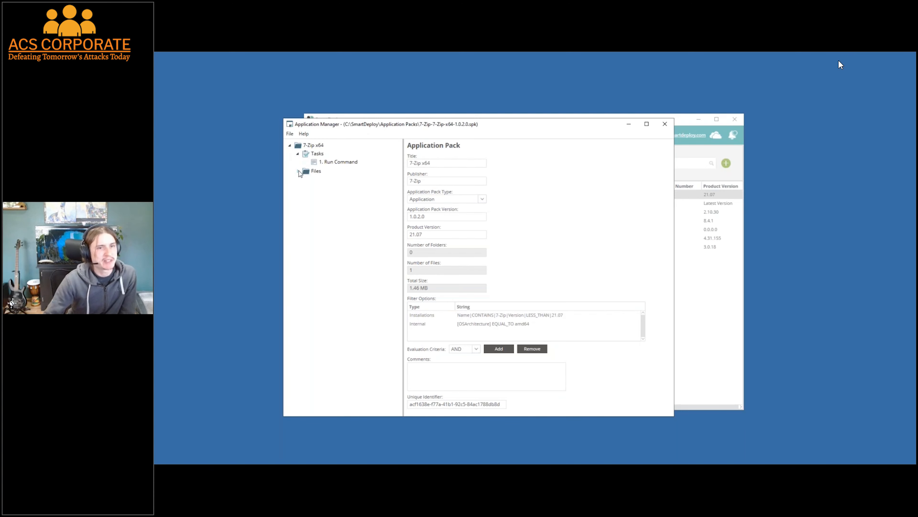
pyautogui.click(298, 171)
pyautogui.click(338, 181)
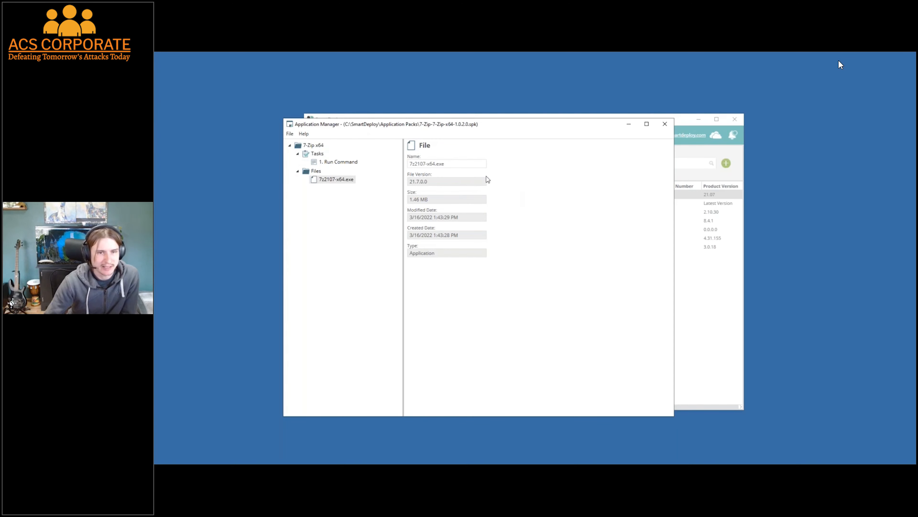
pyautogui.moveTo(500, 120); pyautogui.dragTo(509, 209)
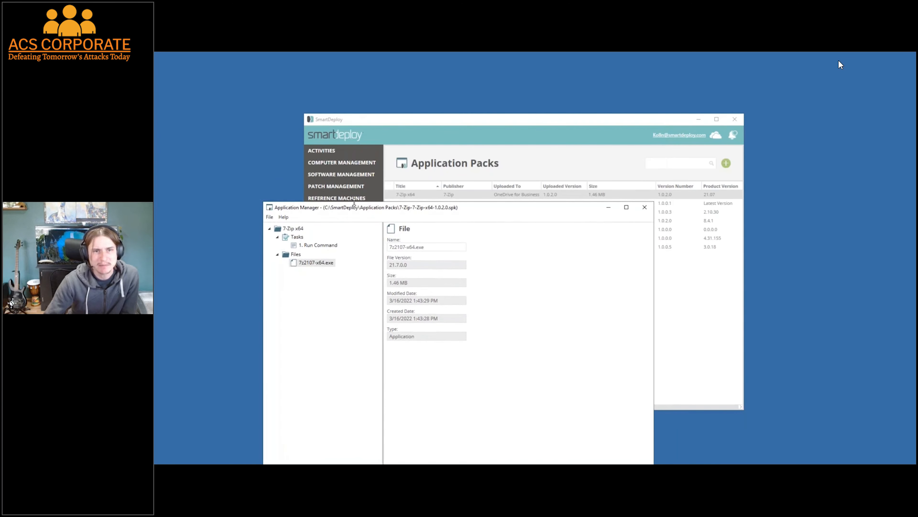
pyautogui.rightClick(321, 261)
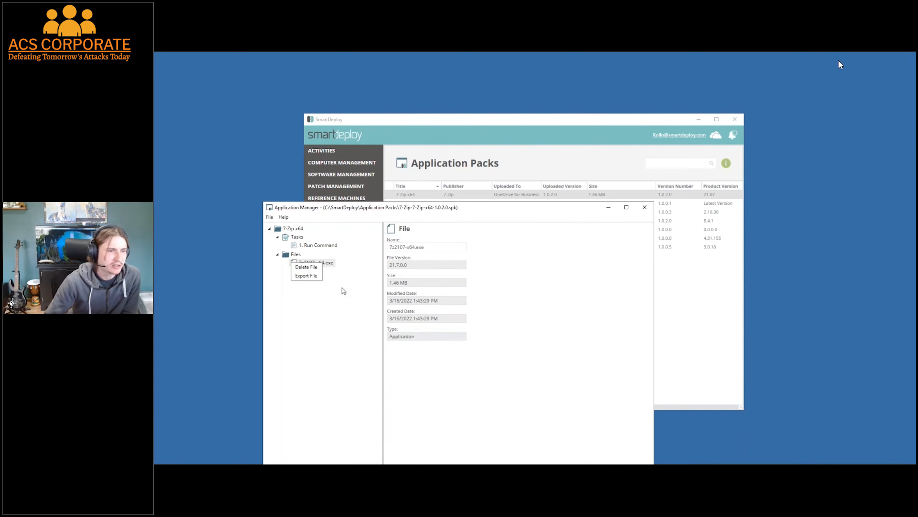
pyautogui.click(644, 212)
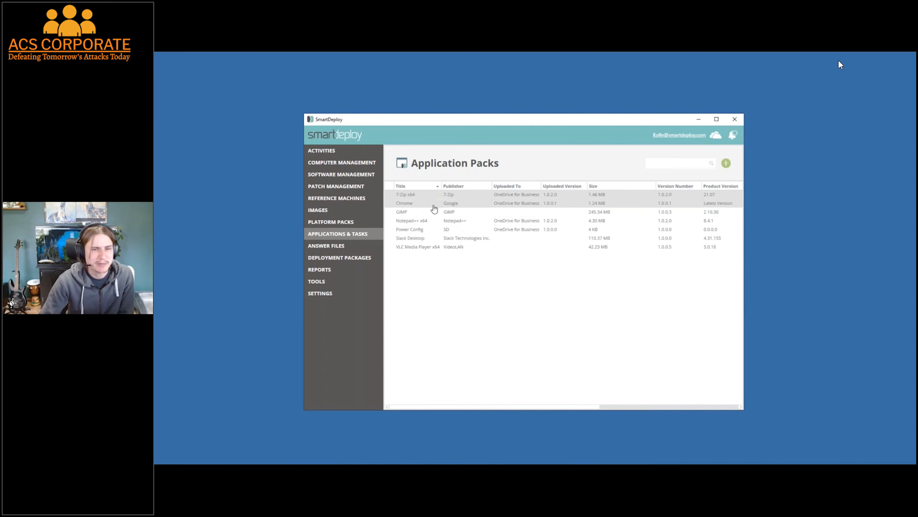
# Start a Local Network application deployment for SD_TESTVM, add the 7-Zip pack to the install order, and cancel the deployment.
pyautogui.click(364, 166)
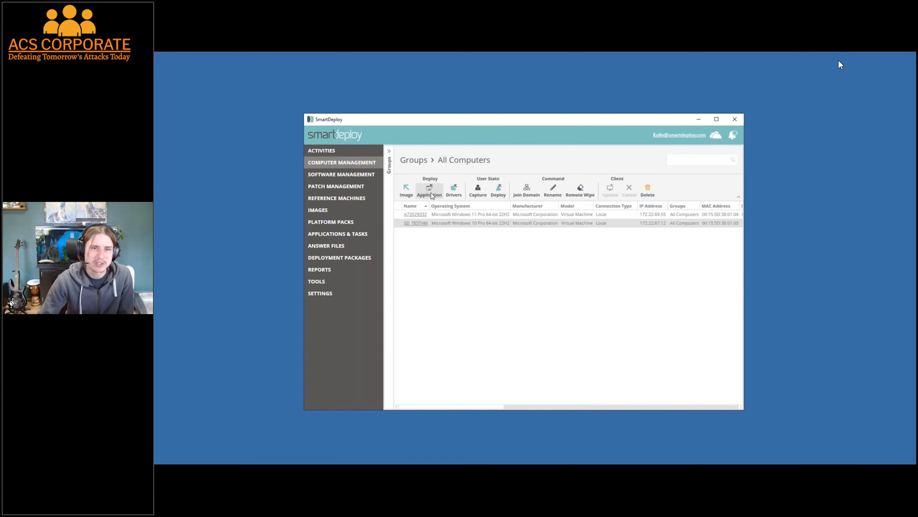
pyautogui.click(431, 194)
pyautogui.click(565, 346)
pyautogui.click(601, 347)
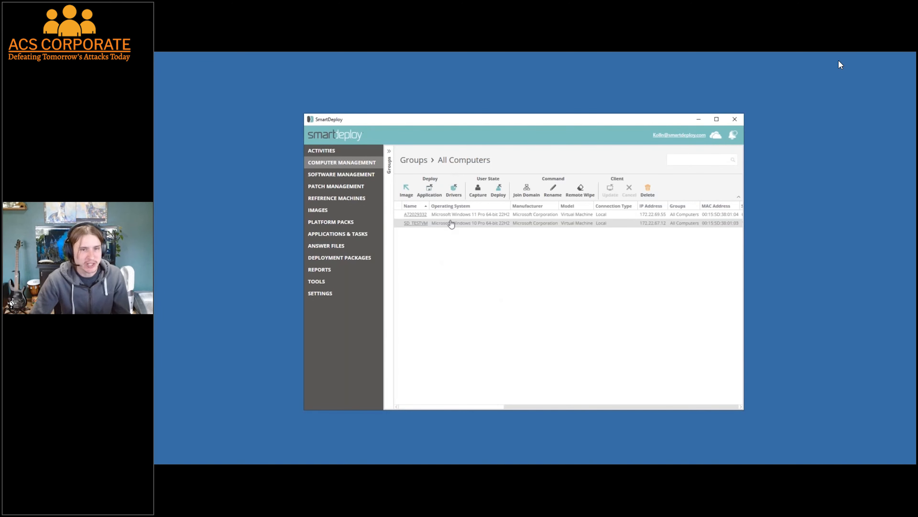
pyautogui.click(440, 199)
pyautogui.click(564, 346)
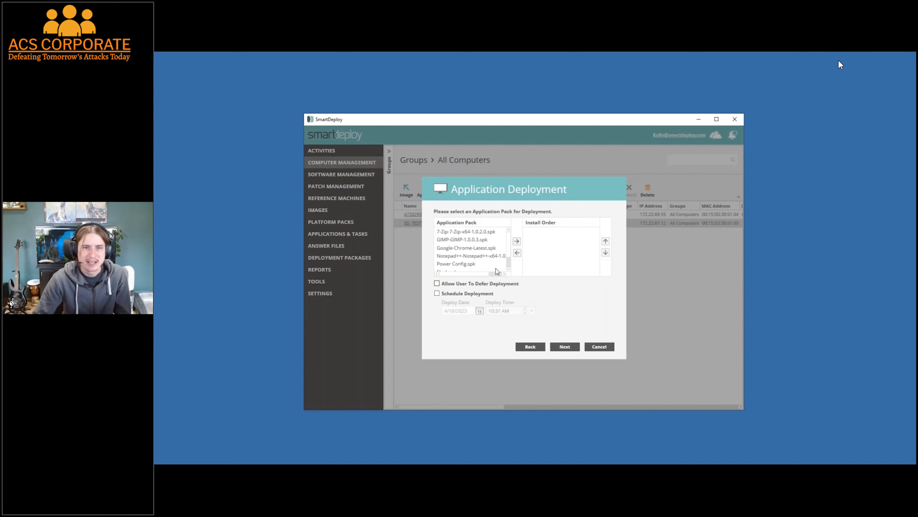
pyautogui.click(470, 232)
pyautogui.click(517, 240)
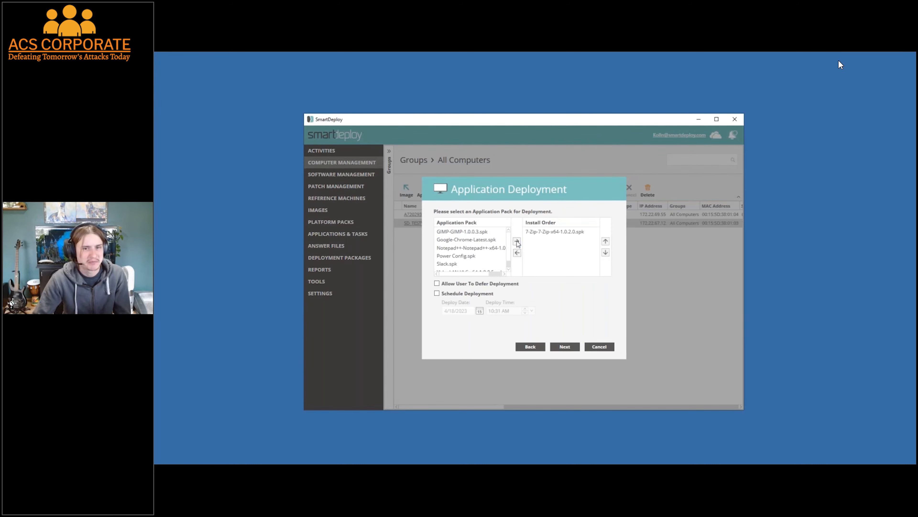
pyautogui.click(599, 346)
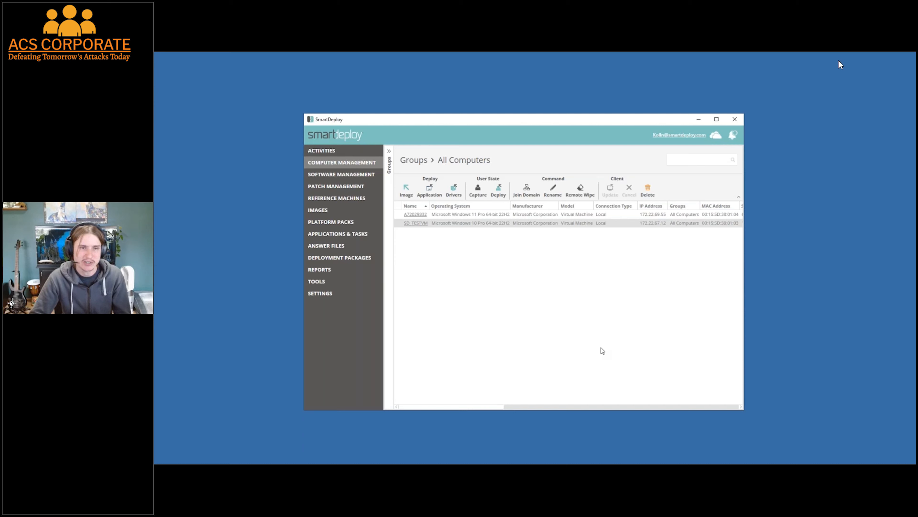
# Review the uninstall and upgrade actions available for Notepad++ (64-bit x64) in Software Management.
pyautogui.click(352, 175)
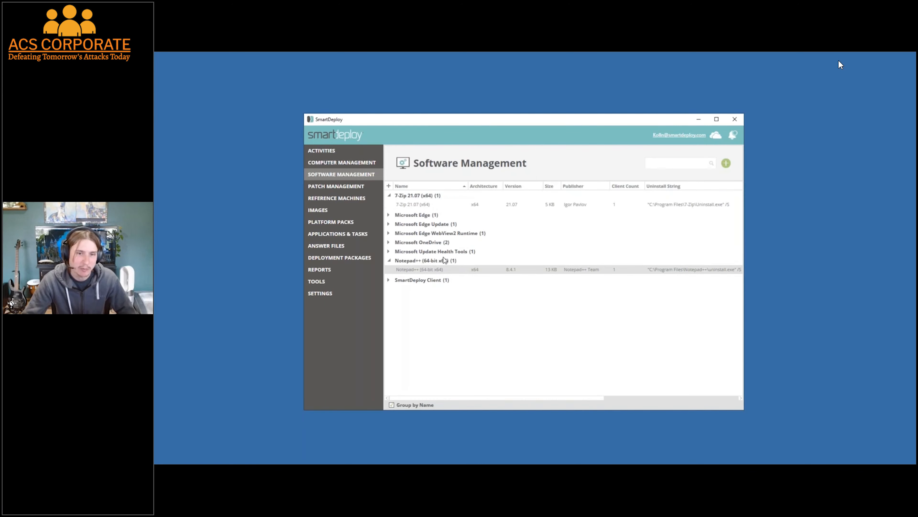
pyautogui.rightClick(416, 269)
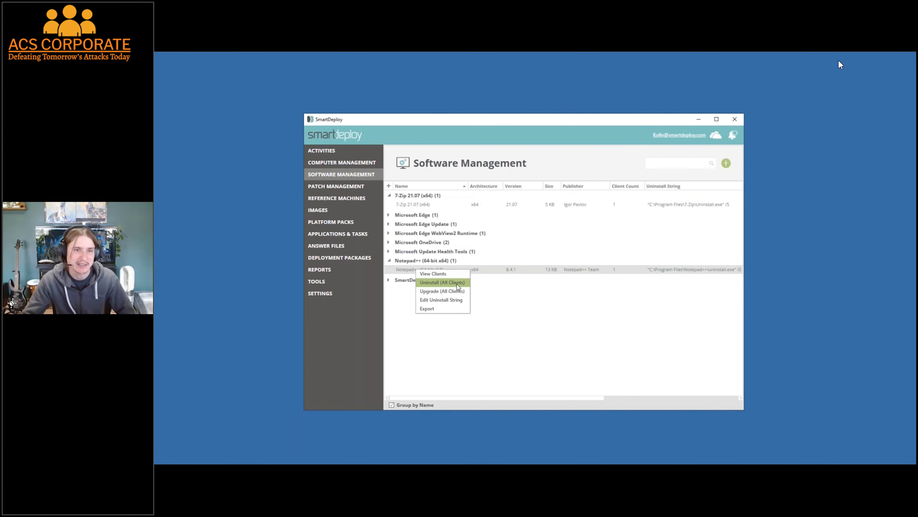
pyautogui.click(550, 314)
# Open the Windows update installation options for the Windows 11 client in Patch Management, review them and cancel.
pyautogui.click(344, 186)
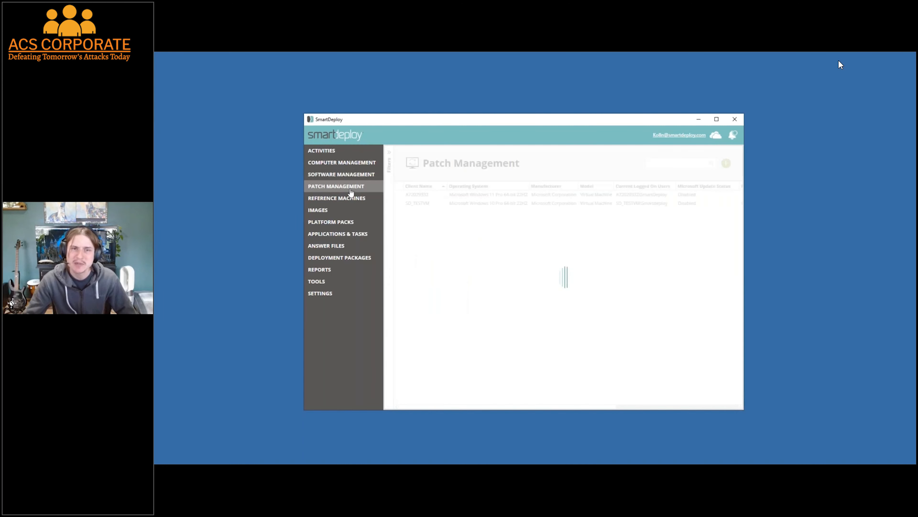
pyautogui.rightClick(488, 194)
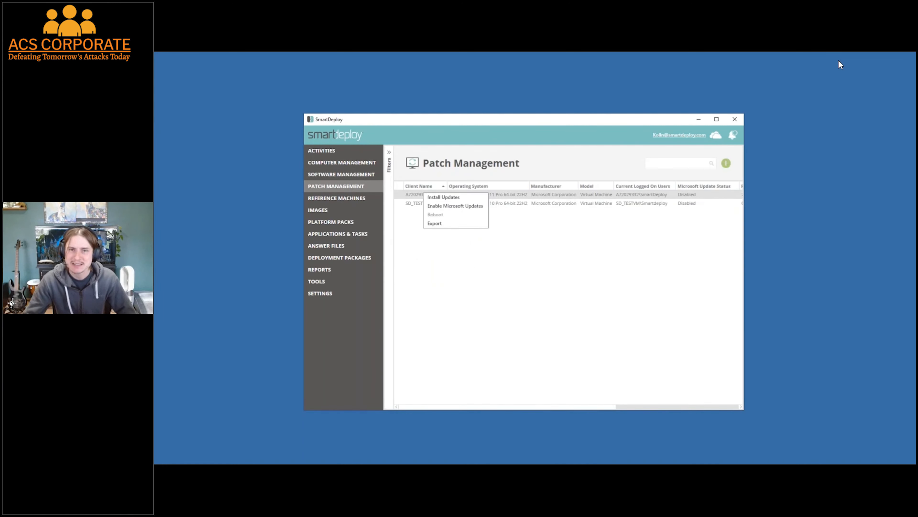
pyautogui.click(475, 197)
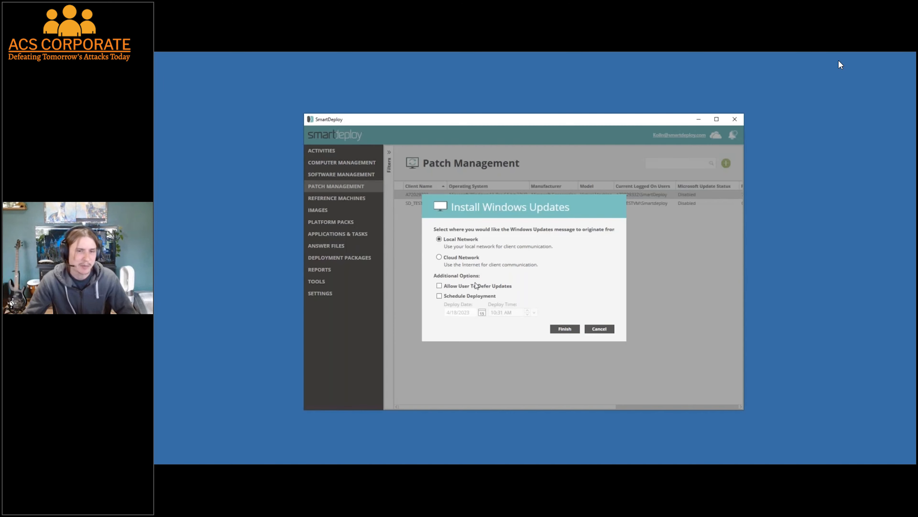
pyautogui.click(599, 328)
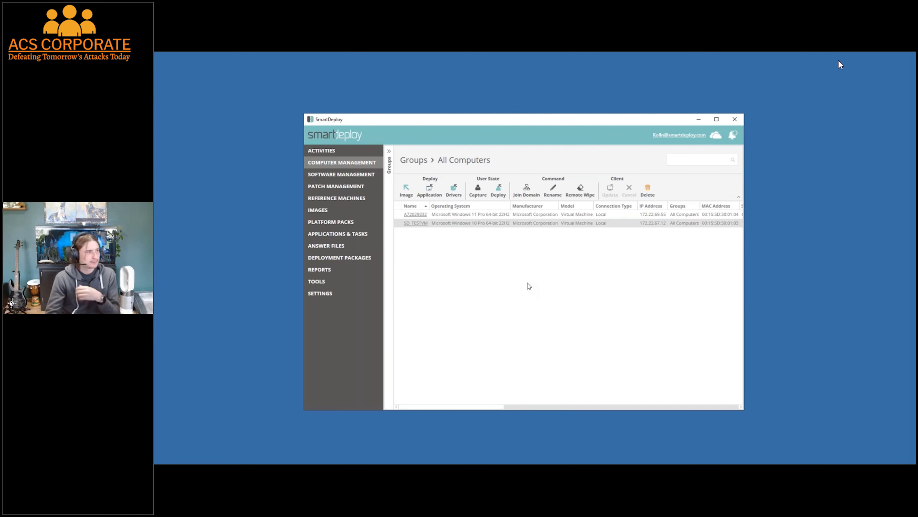
pyautogui.click(427, 183)
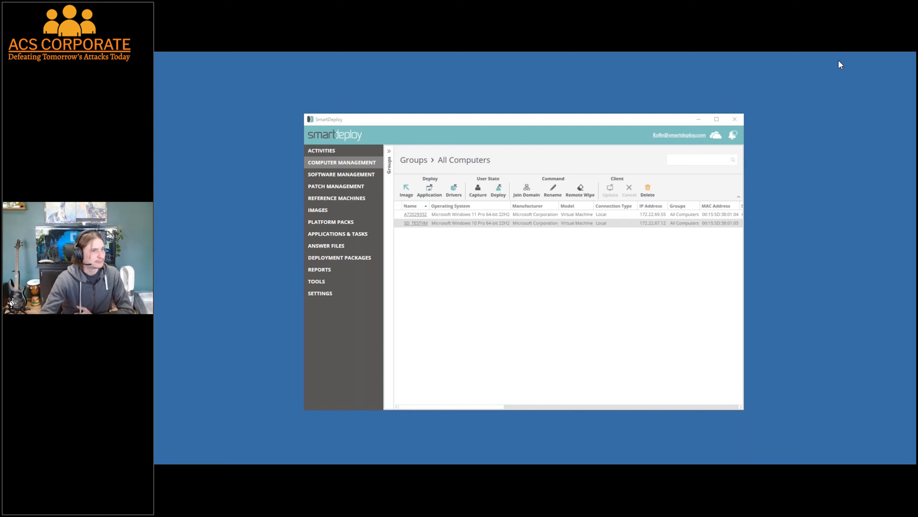